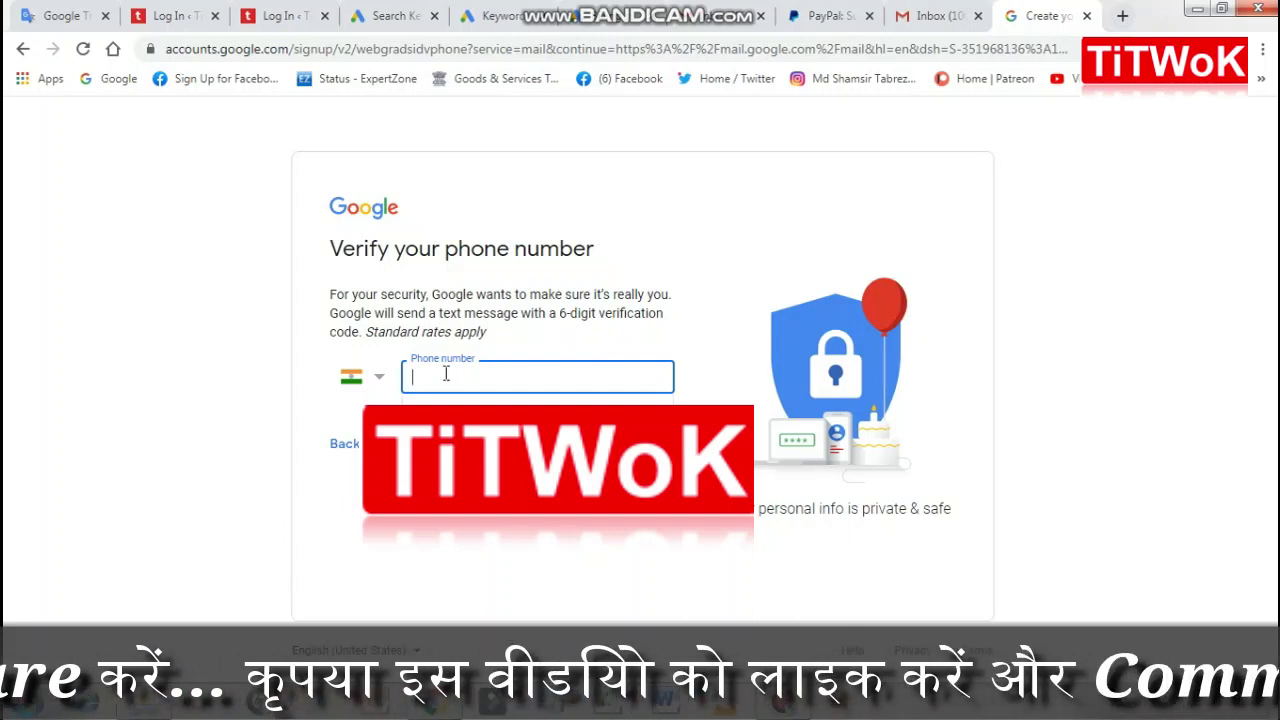
Step: Enter the phone number, request the text, and verify it with the six-digit code
{"action": "key", "text": "ctrl+v"}
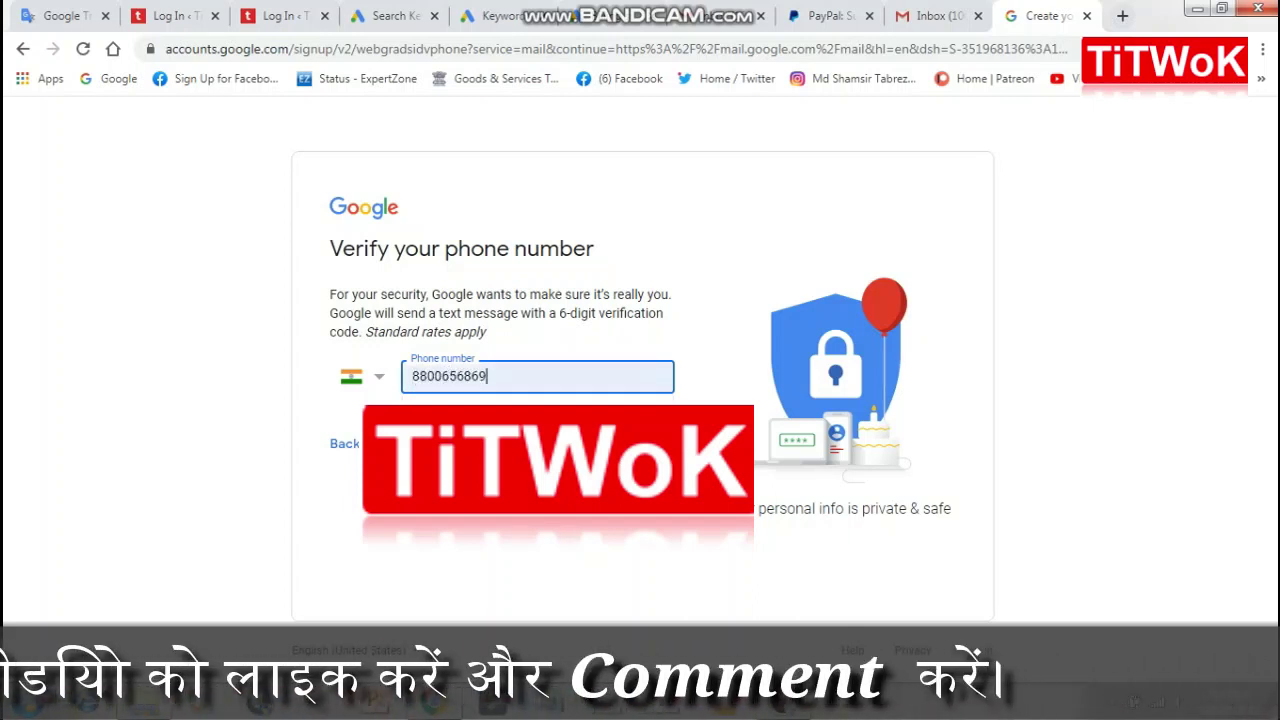
{"action": "key", "text": "ctrl+z"}
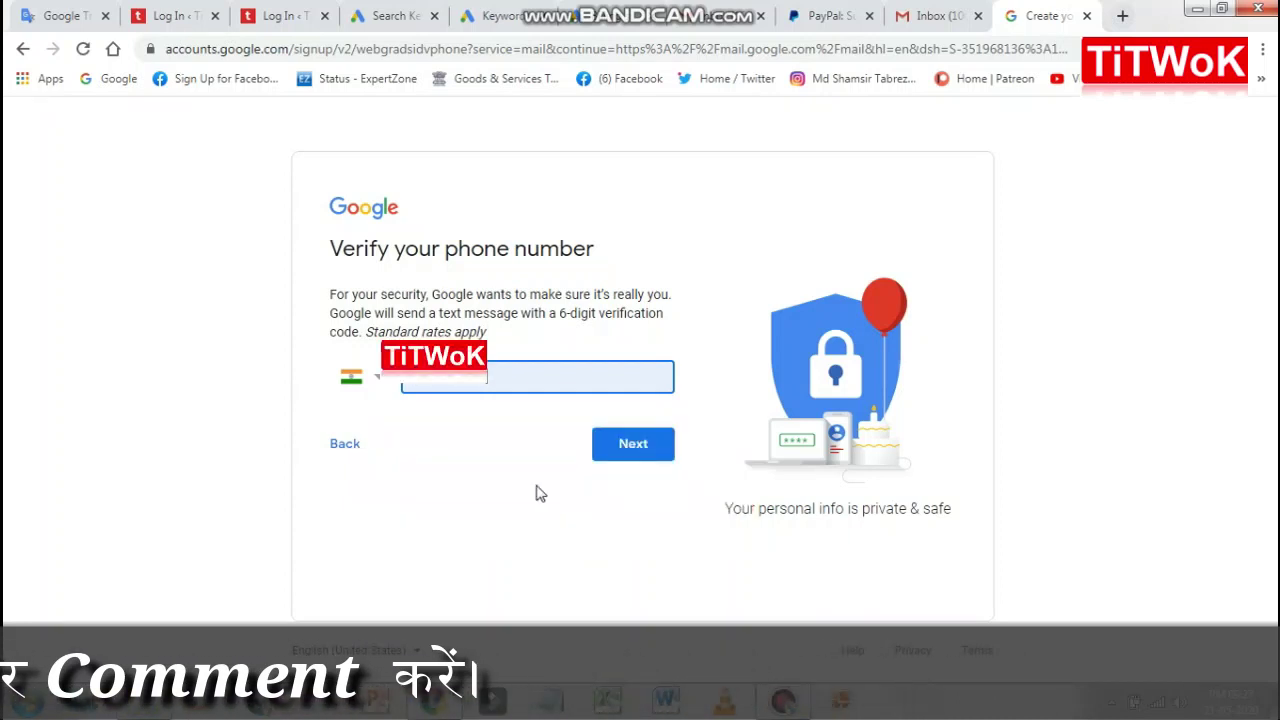
{"action": "left_click", "coordinate": [633, 445]}
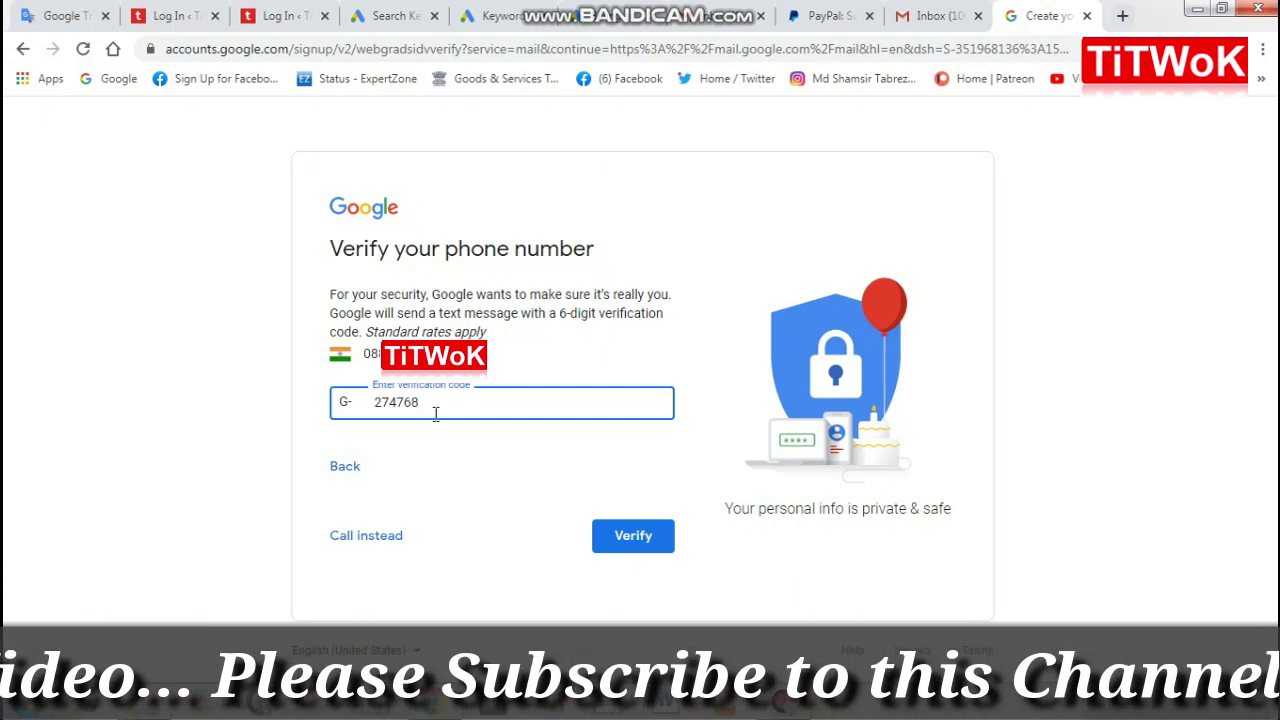
{"action": "left_click", "coordinate": [624, 538]}
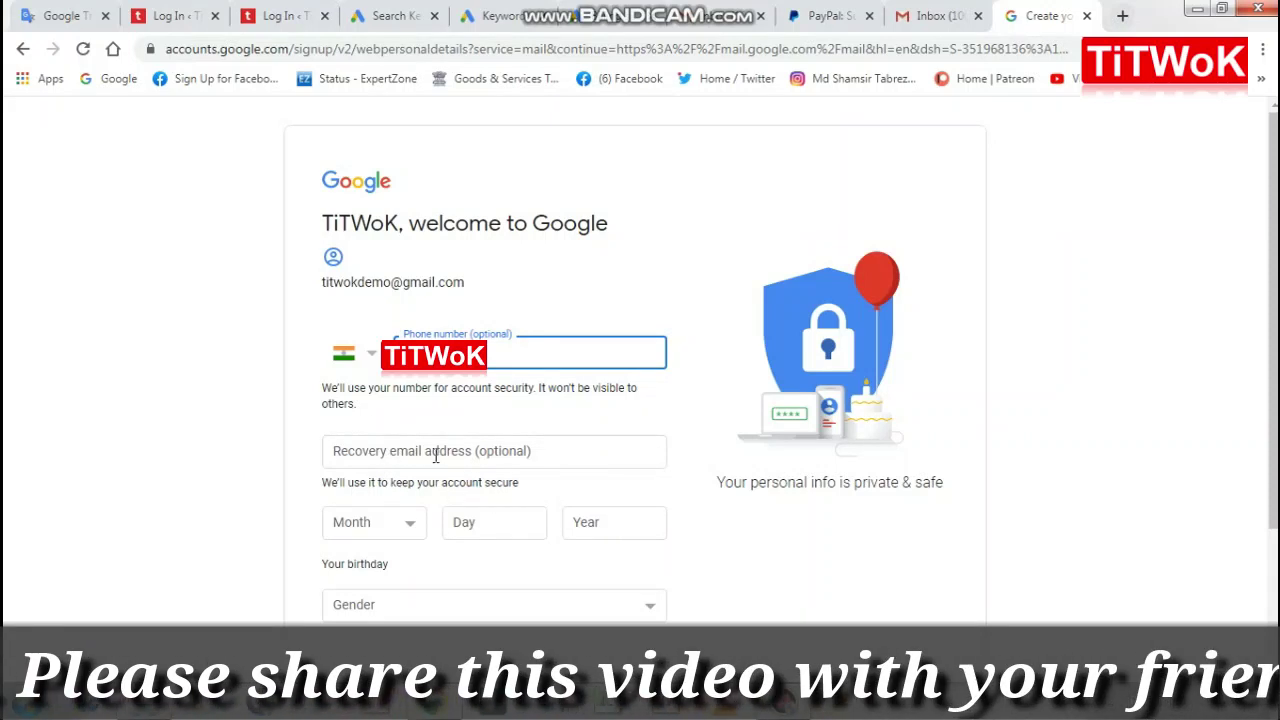
Step: Fill in the recovery email with the suggested autofill address
{"action": "left_click", "coordinate": [498, 452]}
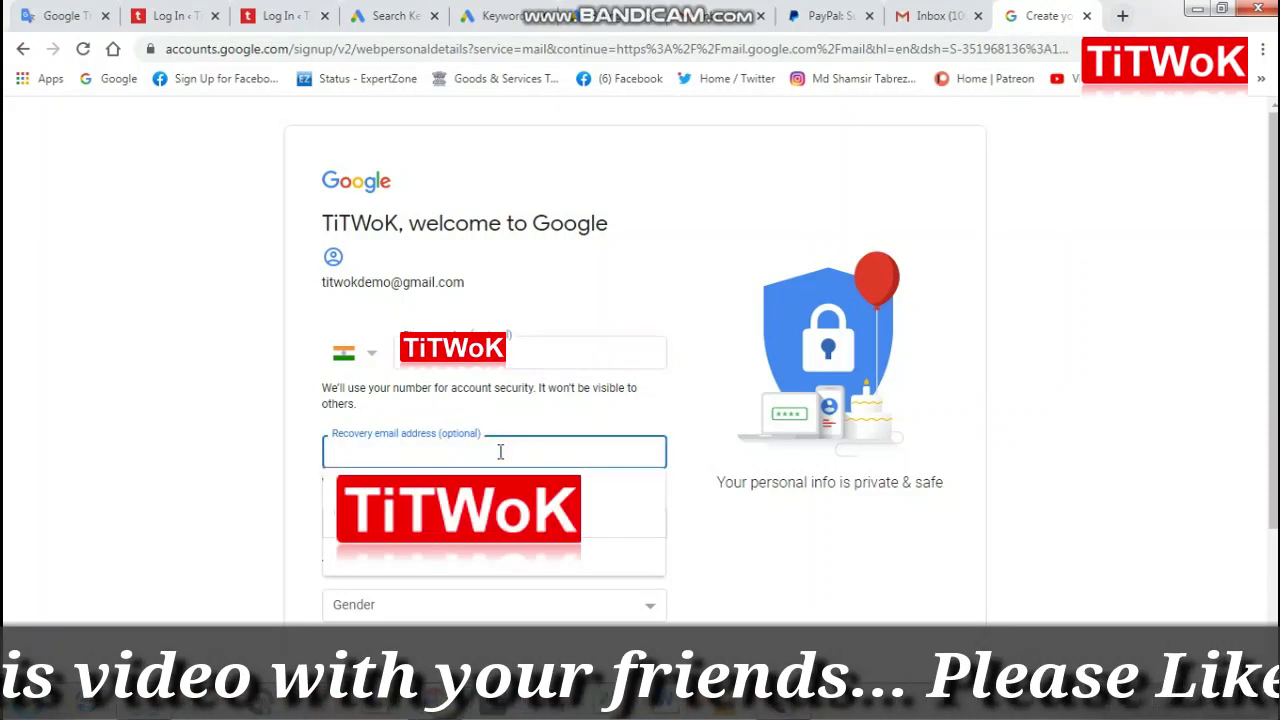
{"action": "key", "text": "Down"}
{"action": "key", "text": "Return"}
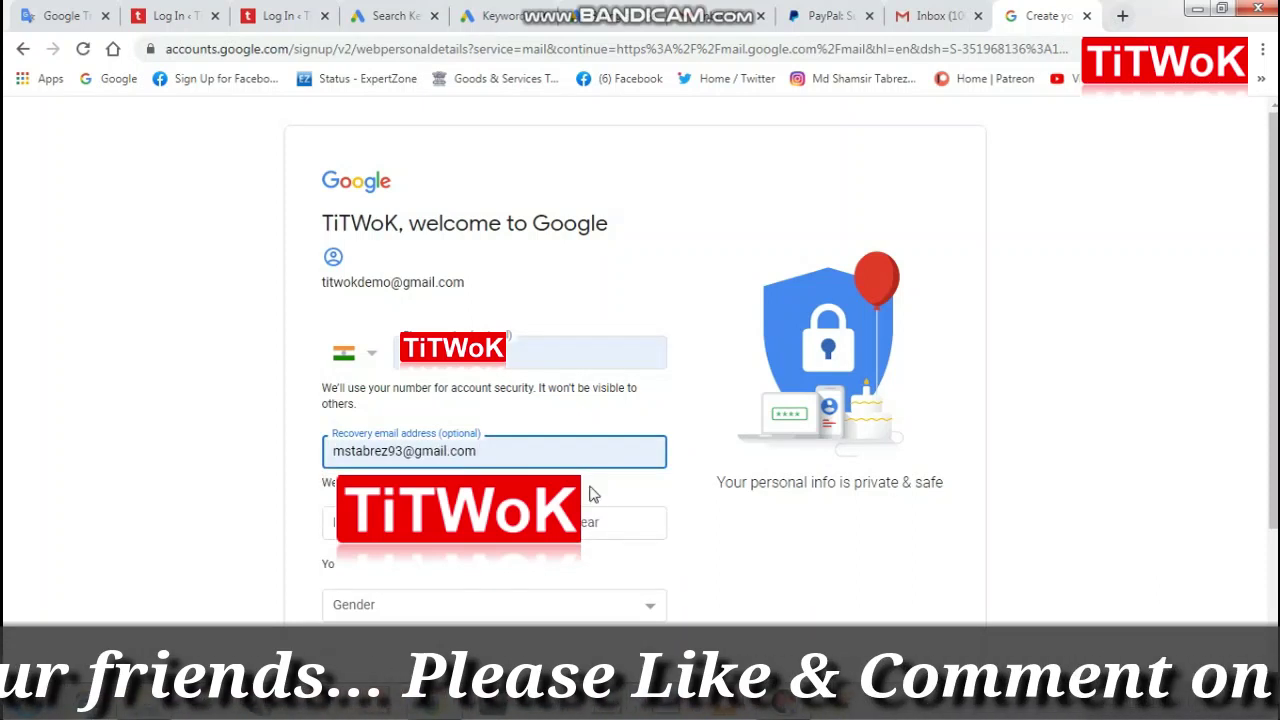
{"action": "left_click", "coordinate": [731, 524]}
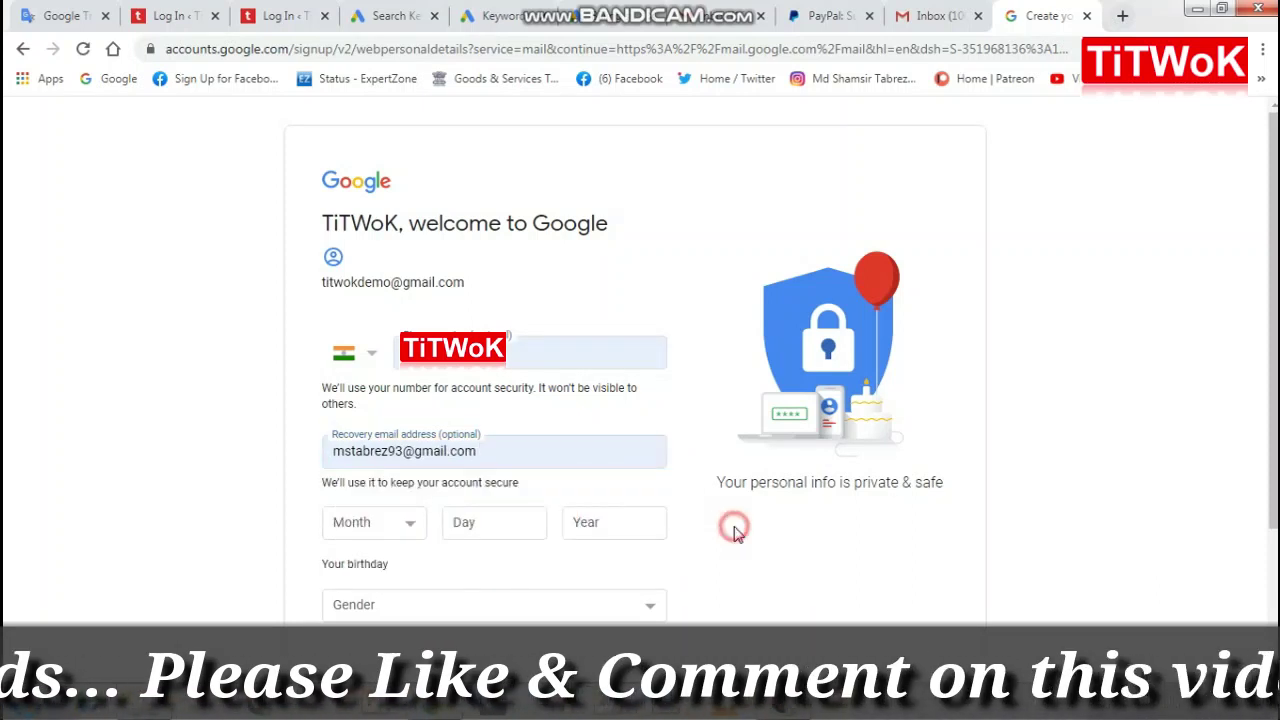
Step: Set the birthday to February 15, 1993
{"action": "left_click", "coordinate": [413, 531]}
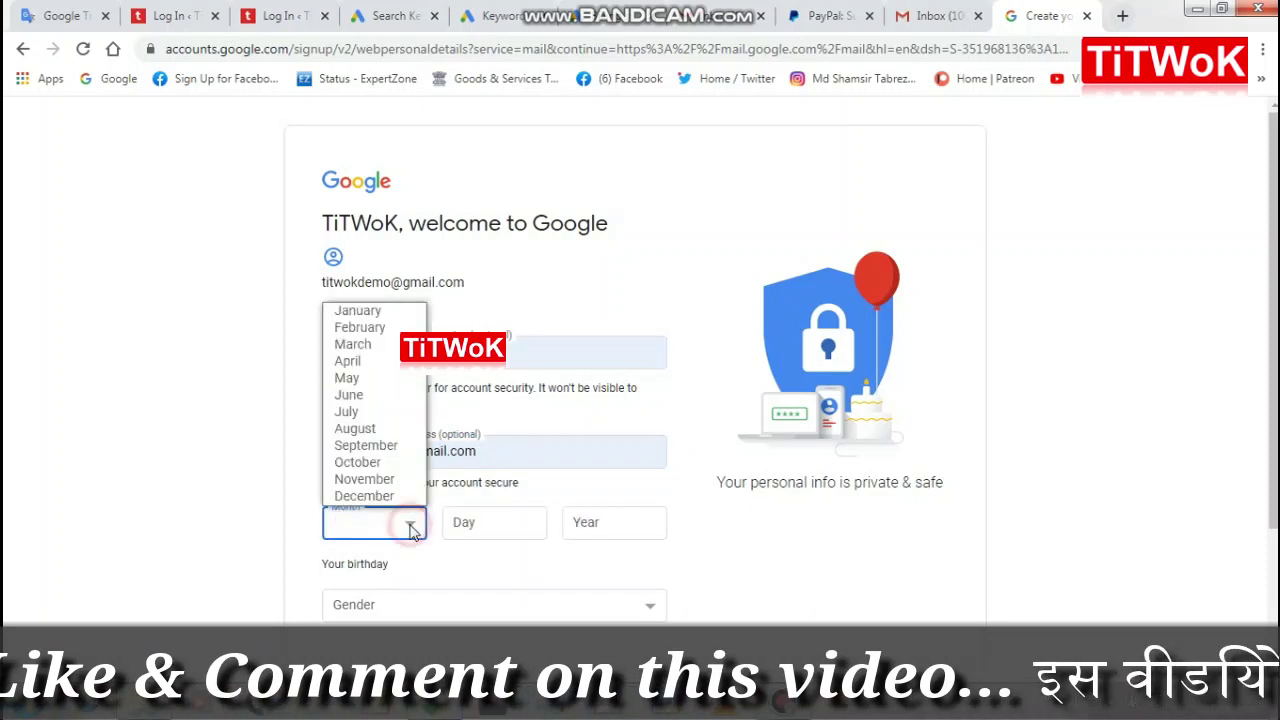
{"action": "left_click", "coordinate": [373, 328]}
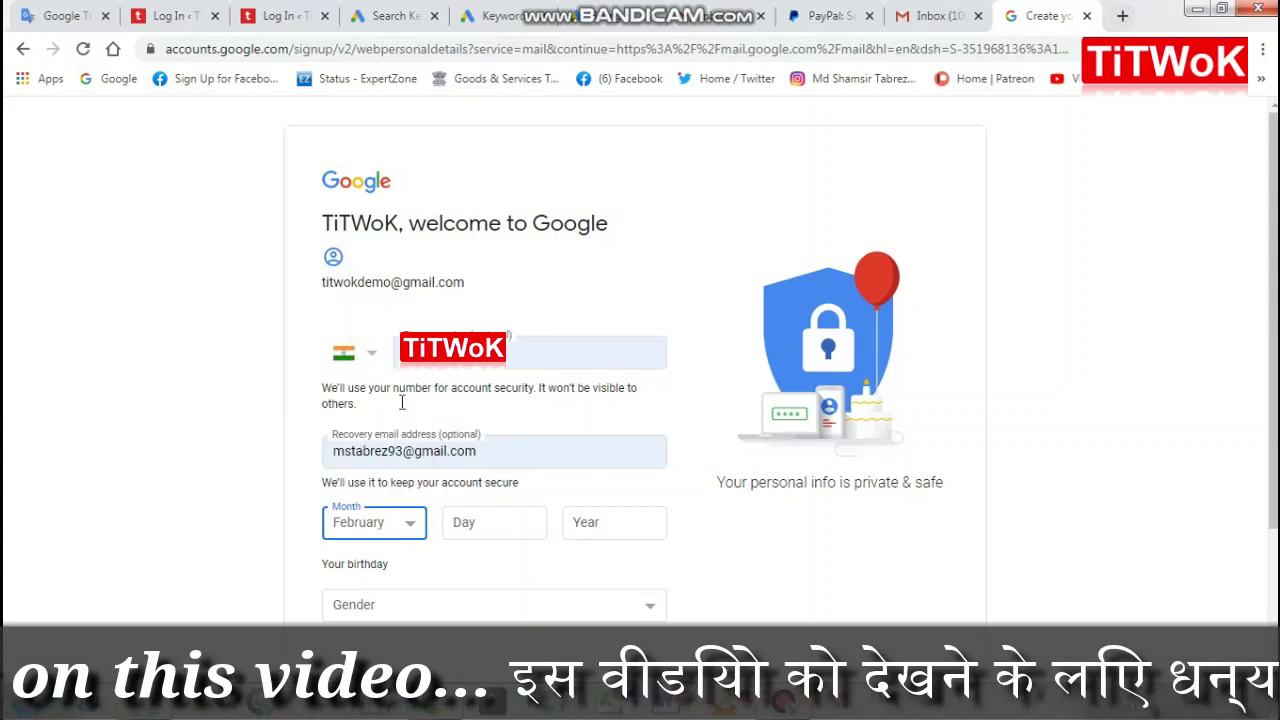
{"action": "left_click", "coordinate": [508, 527]}
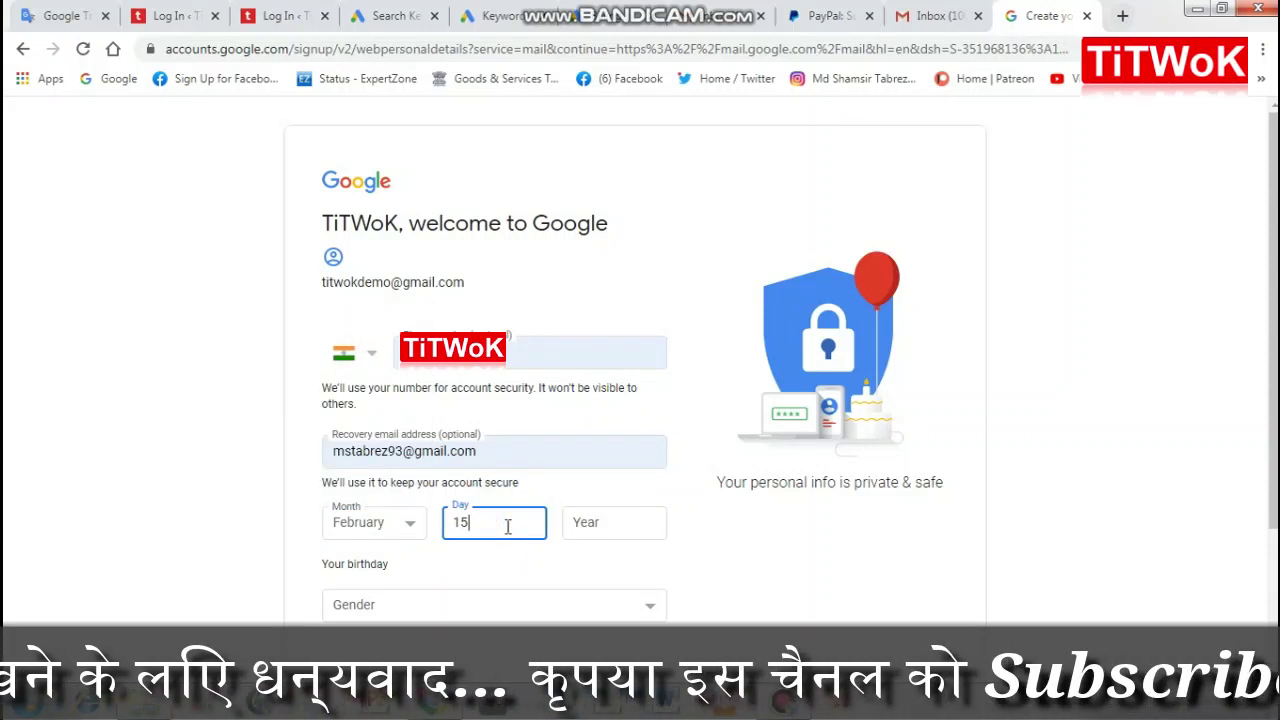
{"action": "left_click", "coordinate": [612, 528]}
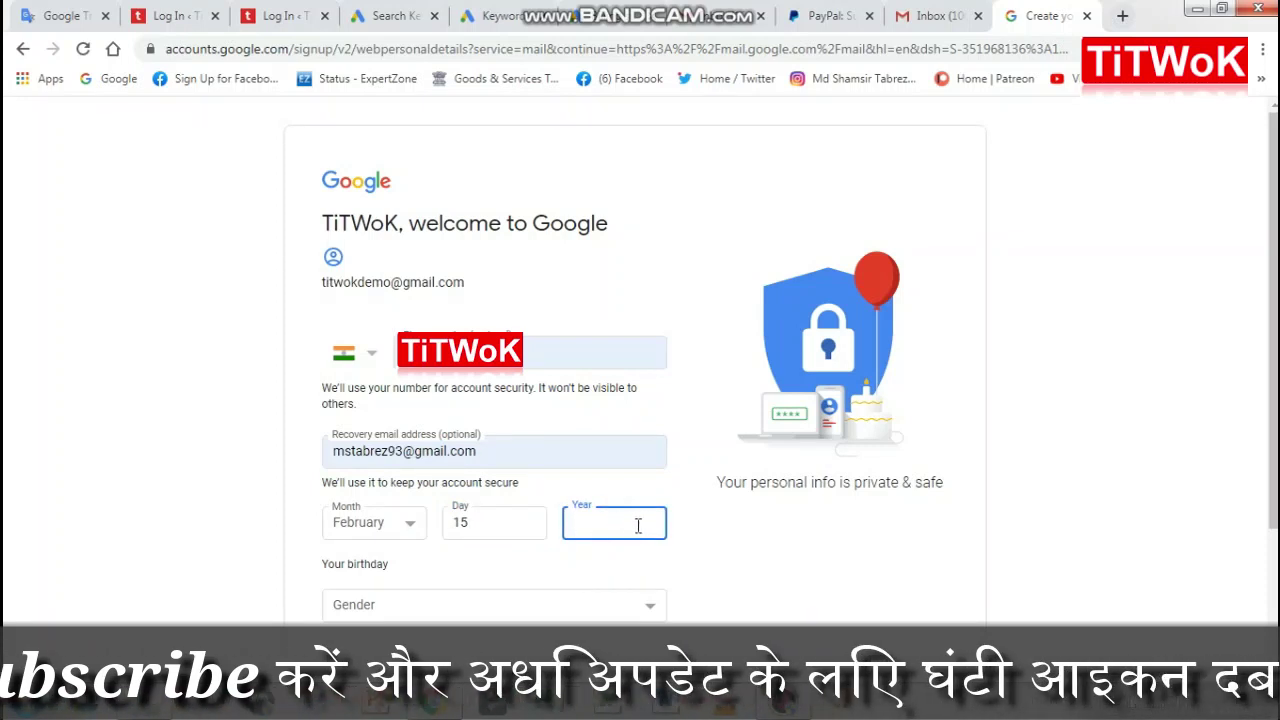
{"action": "type", "text": "19"}
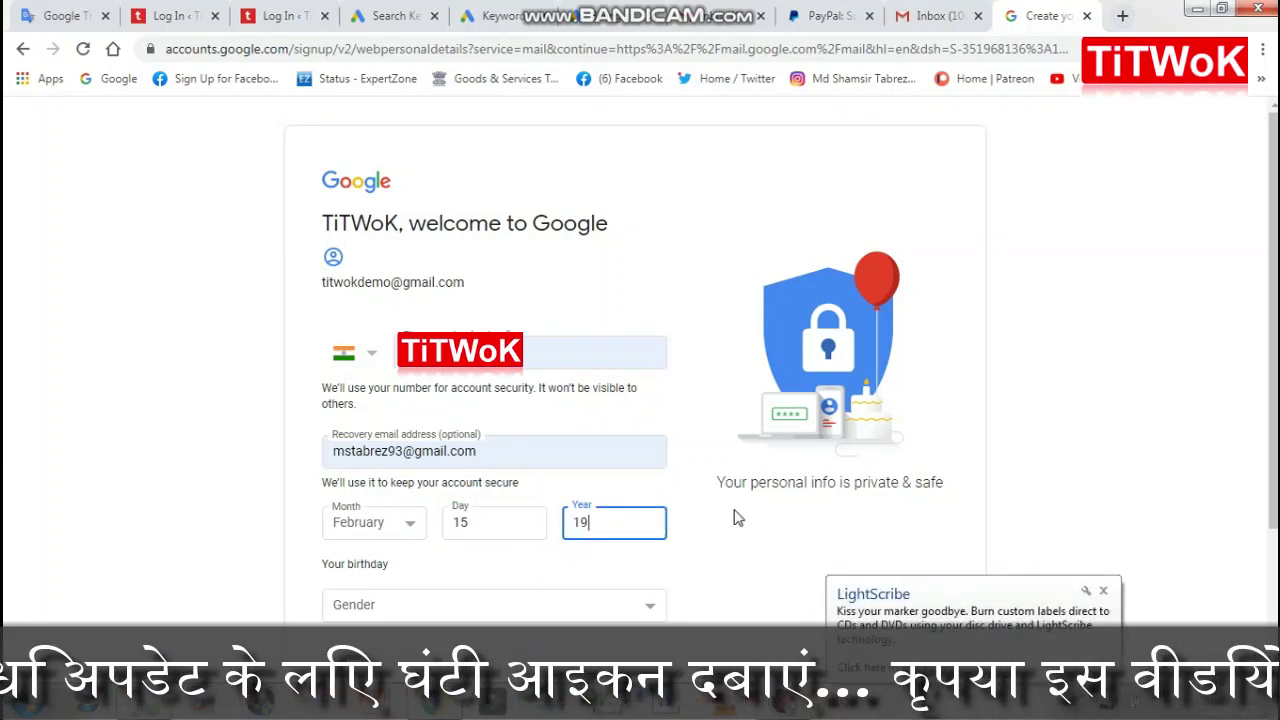
{"action": "type", "text": "93"}
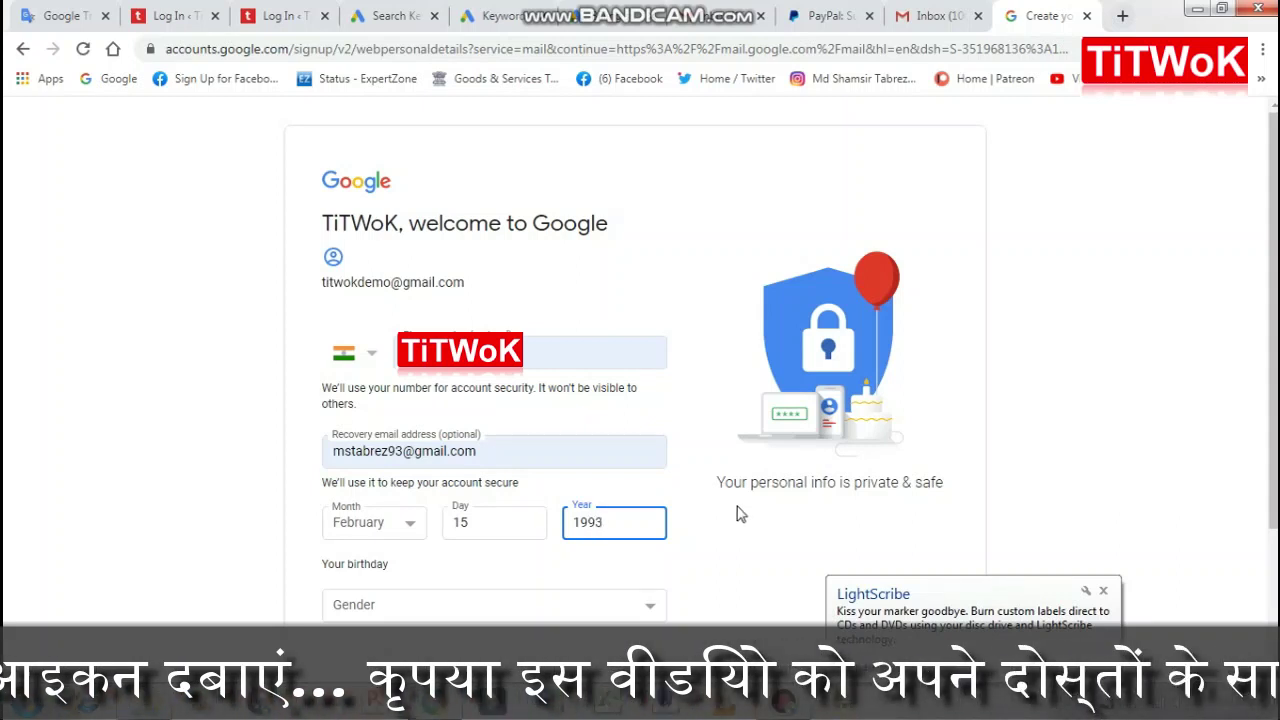
{"action": "left_click", "coordinate": [767, 573]}
Step: Choose Male as the gender and submit the personal details
{"action": "scroll", "coordinate": [700, 560], "scroll_direction": "down", "scroll_amount": 1}
{"action": "left_click", "coordinate": [636, 515]}
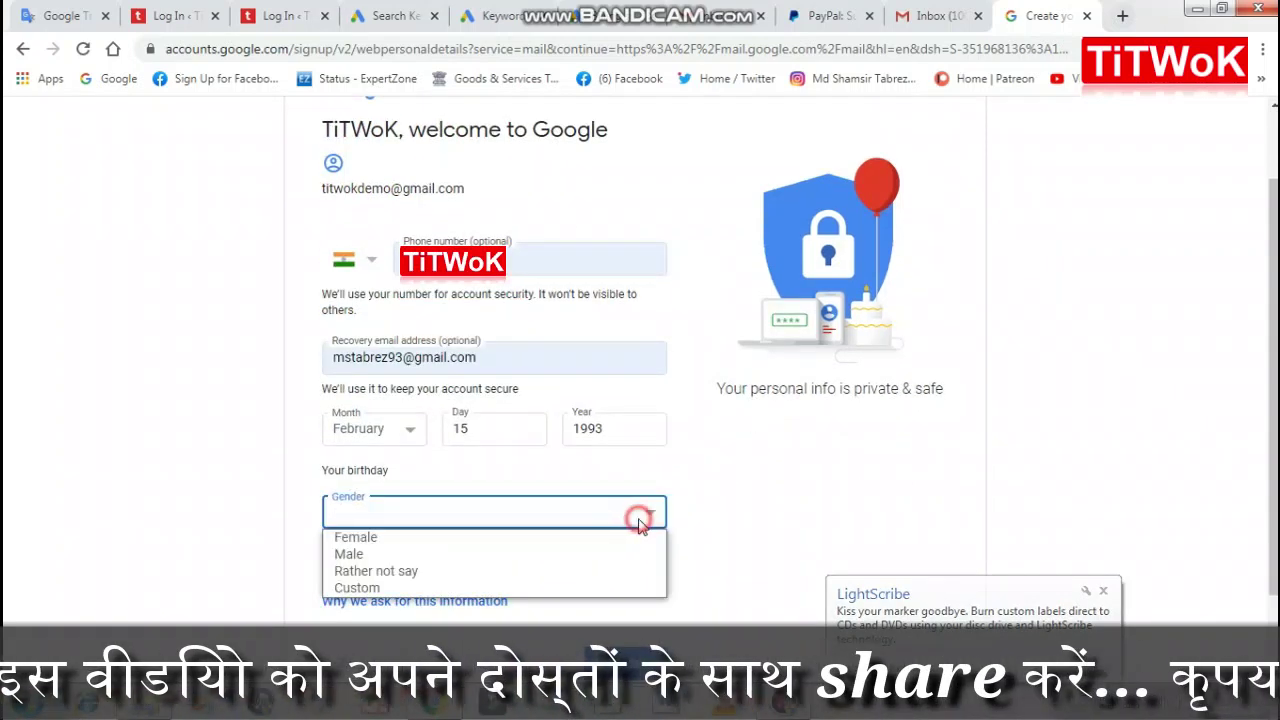
{"action": "left_click", "coordinate": [367, 555]}
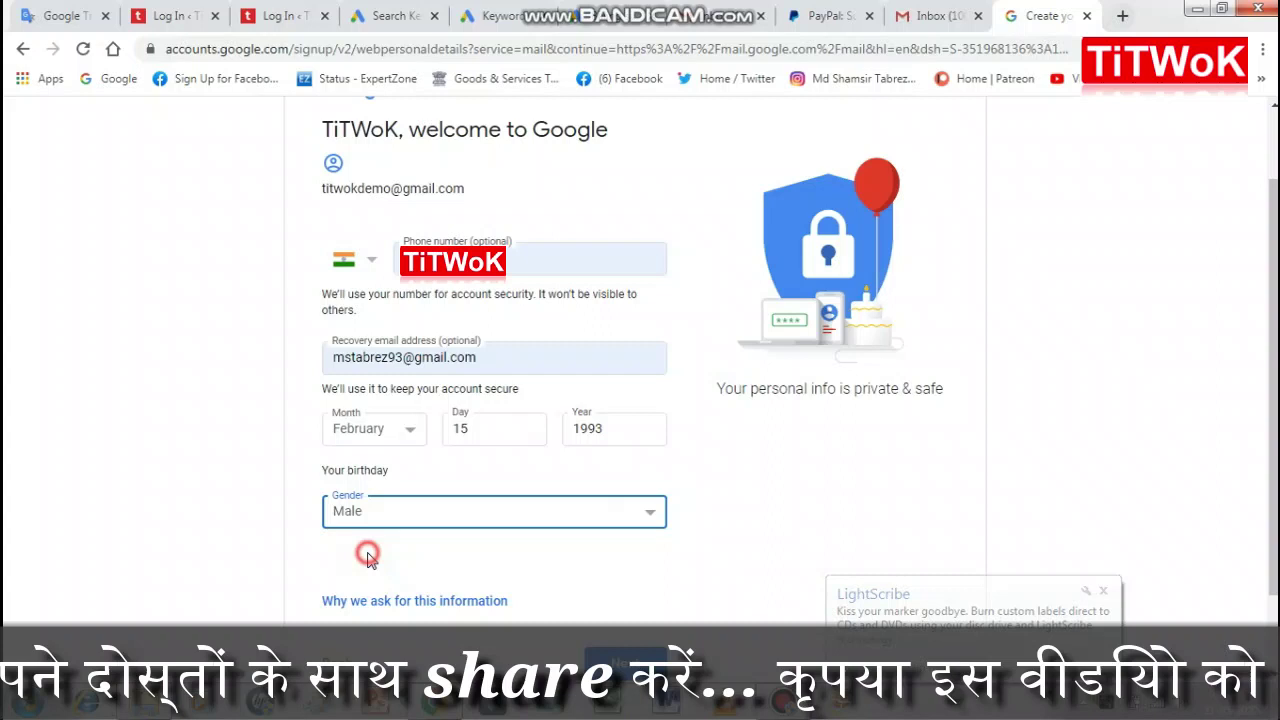
{"action": "left_click", "coordinate": [796, 541]}
{"action": "scroll", "coordinate": [798, 545], "scroll_direction": "down", "scroll_amount": 1}
{"action": "left_click", "coordinate": [623, 565]}
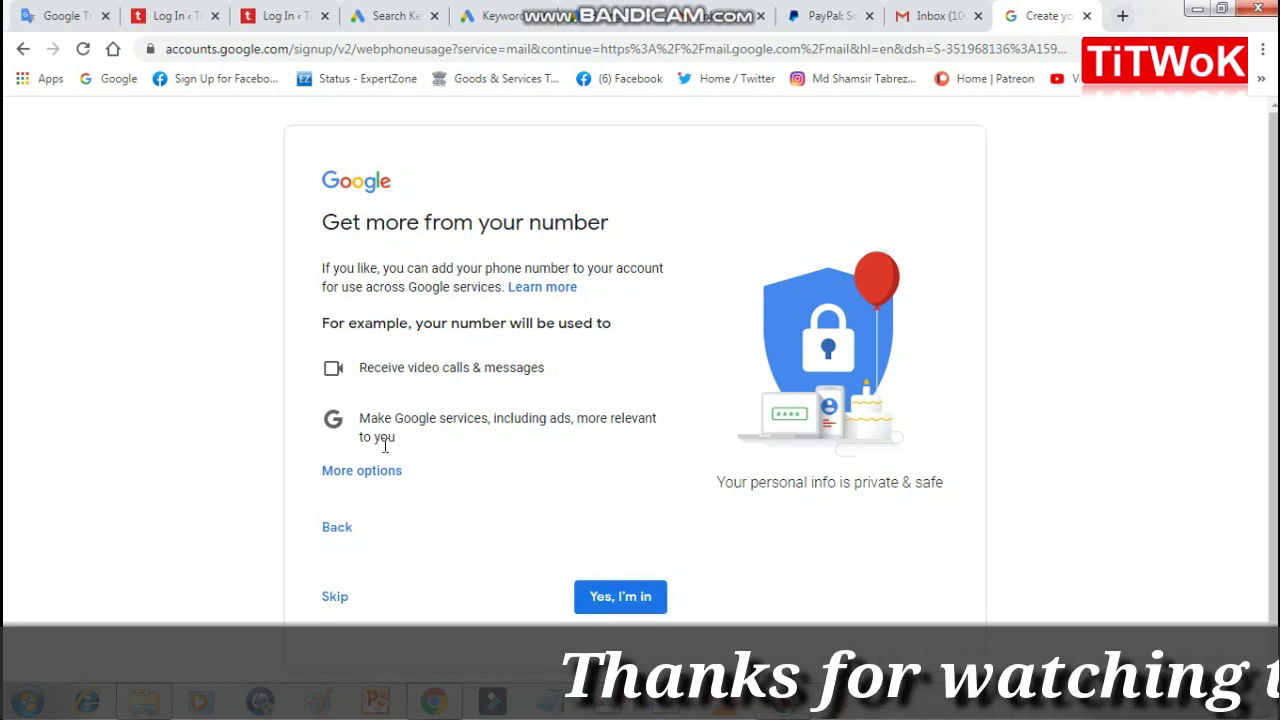
Step: Accept using the number across Google services and agree to the Privacy and Terms
{"action": "scroll", "coordinate": [460, 488], "scroll_direction": "down", "scroll_amount": 1}
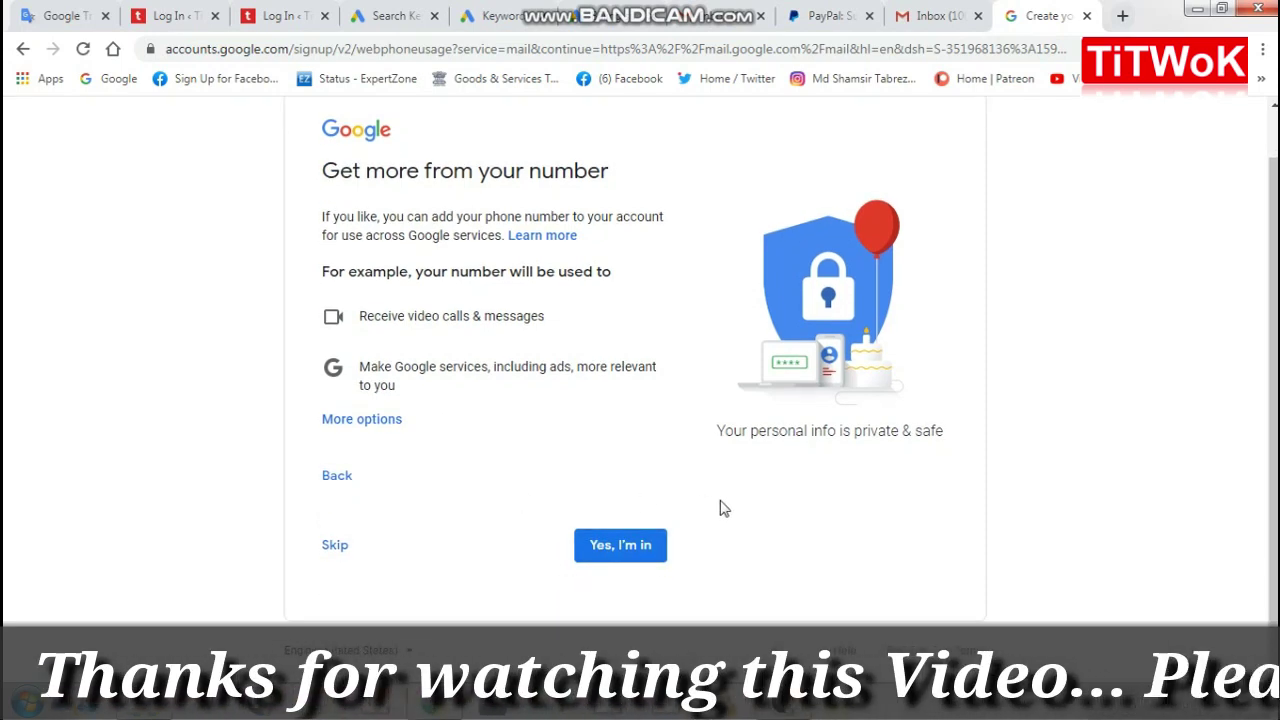
{"action": "left_click", "coordinate": [621, 546]}
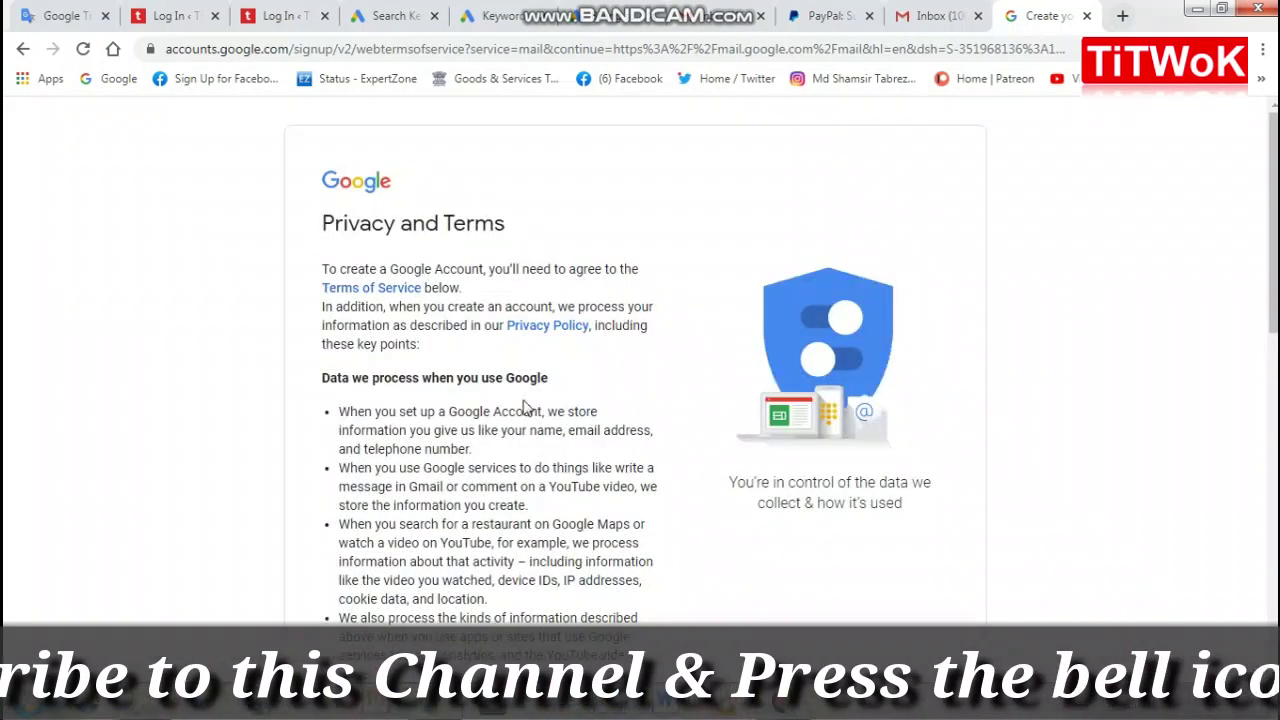
{"action": "scroll", "coordinate": [590, 300], "scroll_direction": "down", "scroll_amount": 4}
{"action": "scroll", "coordinate": [597, 328], "scroll_direction": "down", "scroll_amount": 5}
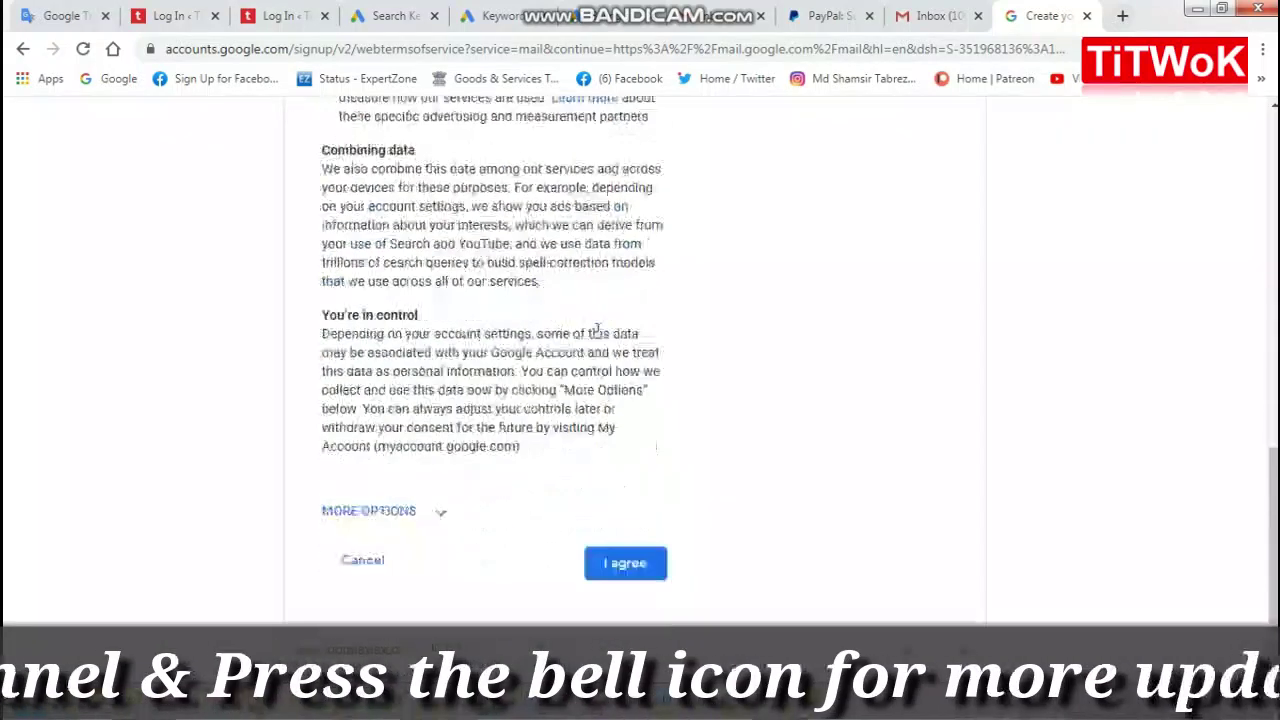
{"action": "left_click", "coordinate": [624, 560]}
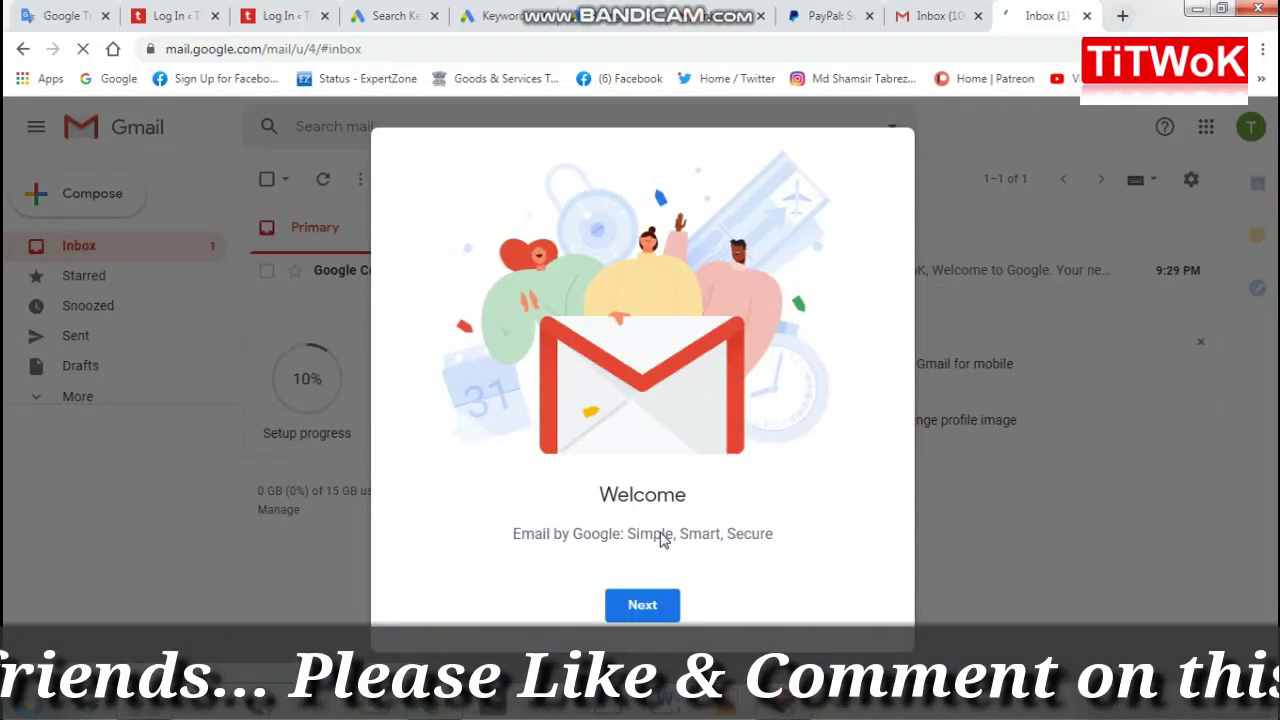
Step: Preview the Comfortable and Compact inbox views, then keep Default and confirm
{"action": "left_click", "coordinate": [647, 610]}
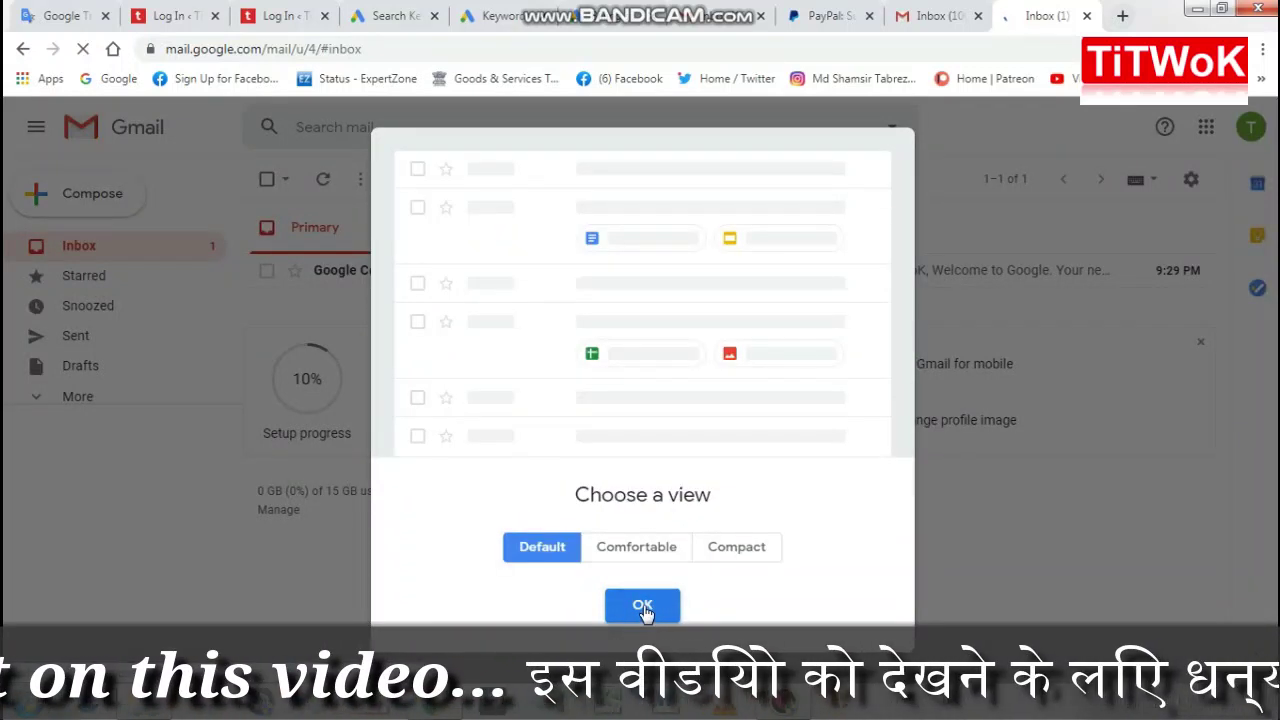
{"action": "left_click", "coordinate": [628, 550]}
{"action": "left_click", "coordinate": [730, 556]}
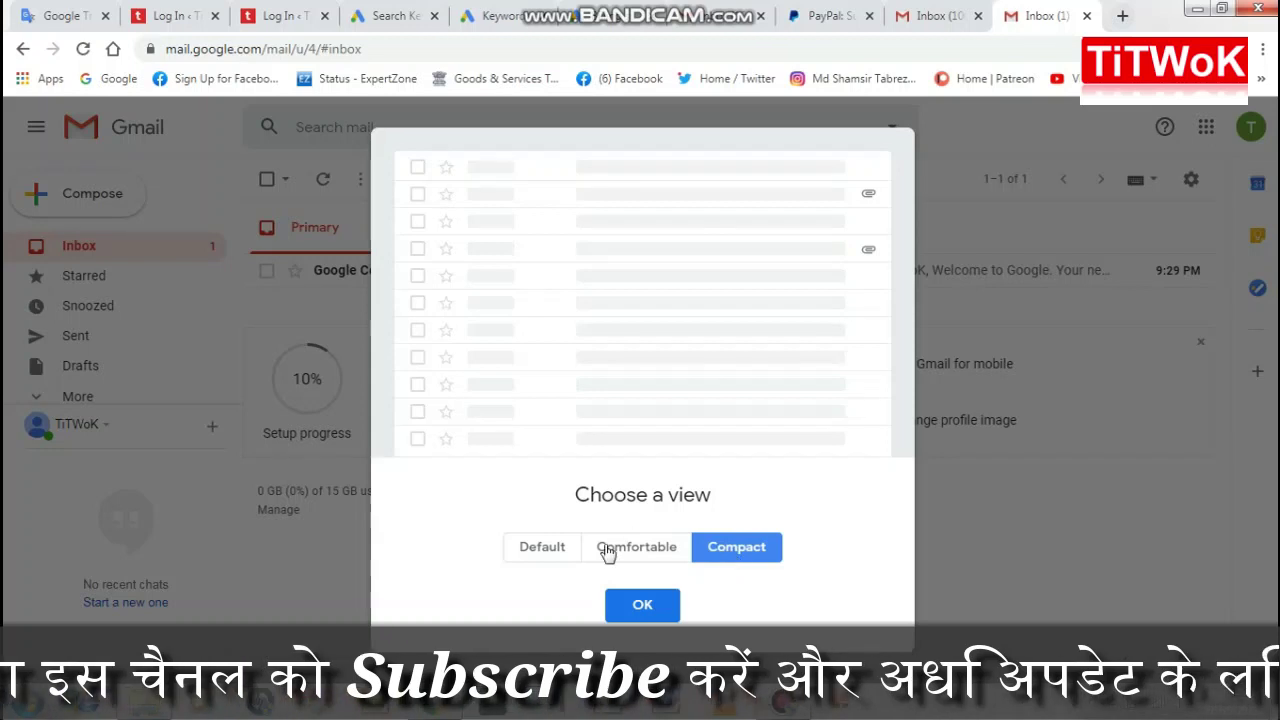
{"action": "left_click", "coordinate": [555, 553]}
{"action": "left_click", "coordinate": [642, 604]}
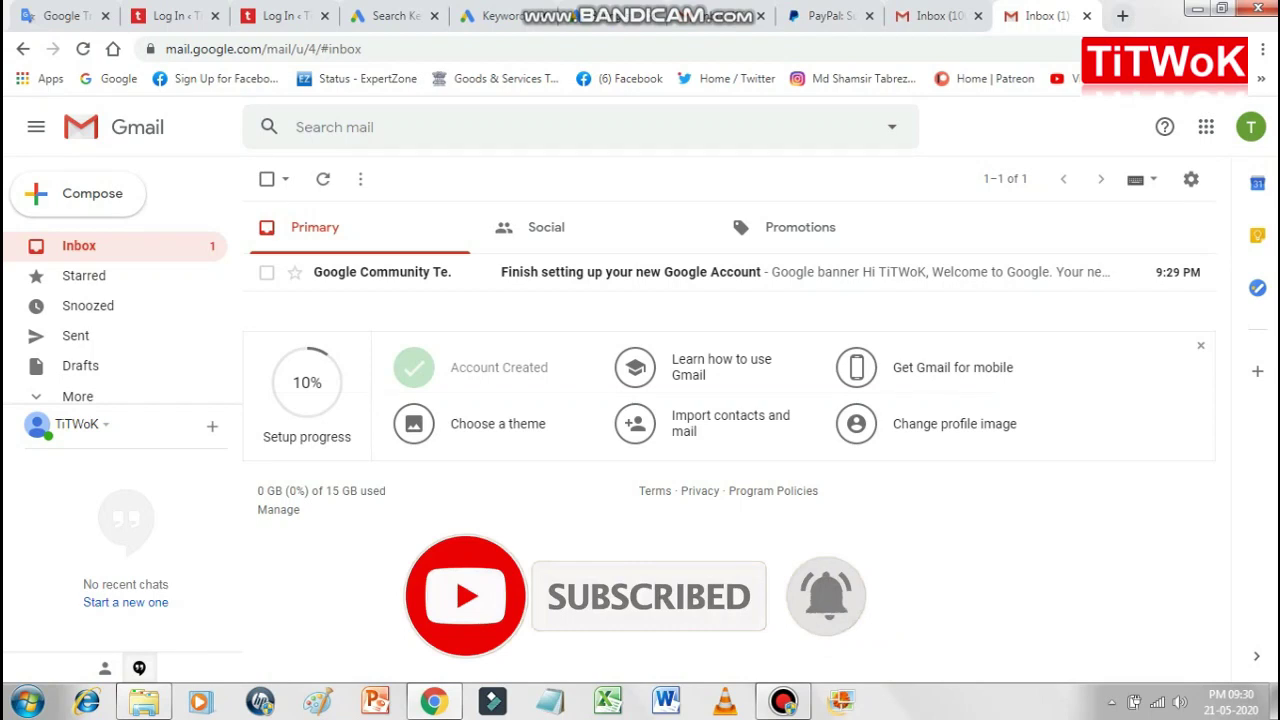
Step: Check the signed-in account, then launch YouTube from the Google apps grid
{"action": "left_click", "coordinate": [1250, 129]}
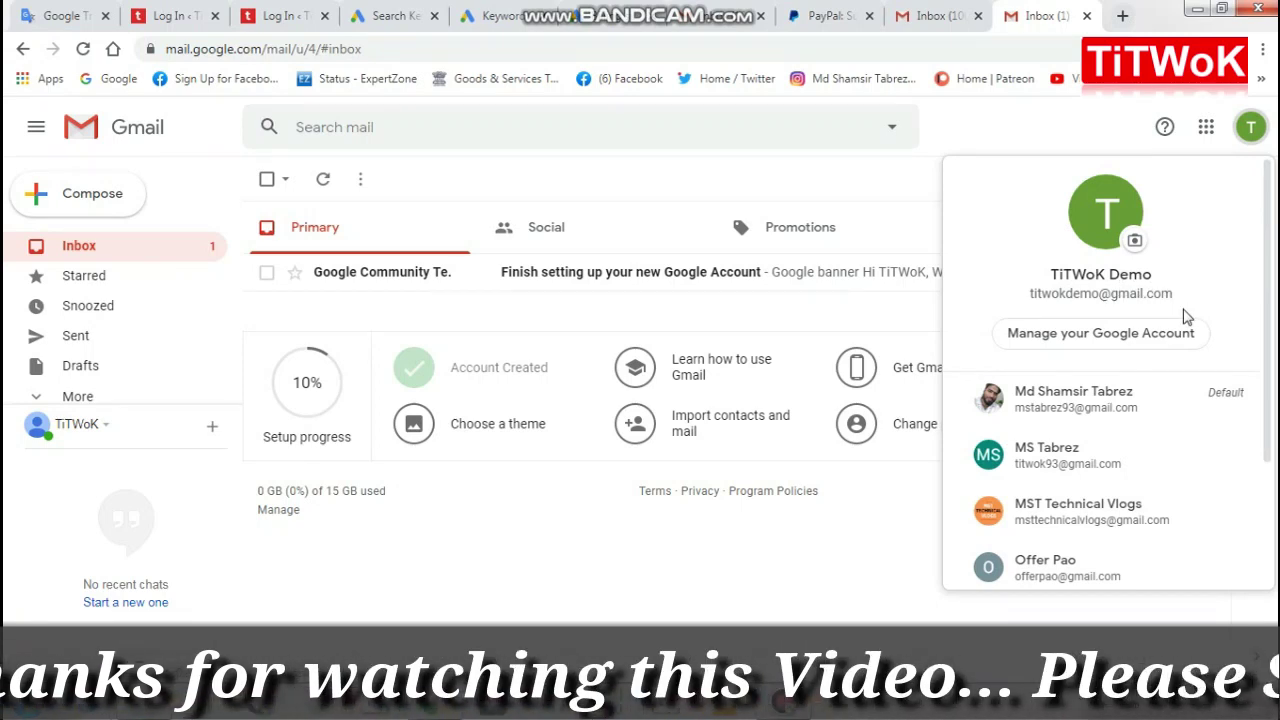
{"action": "left_click", "coordinate": [1072, 124]}
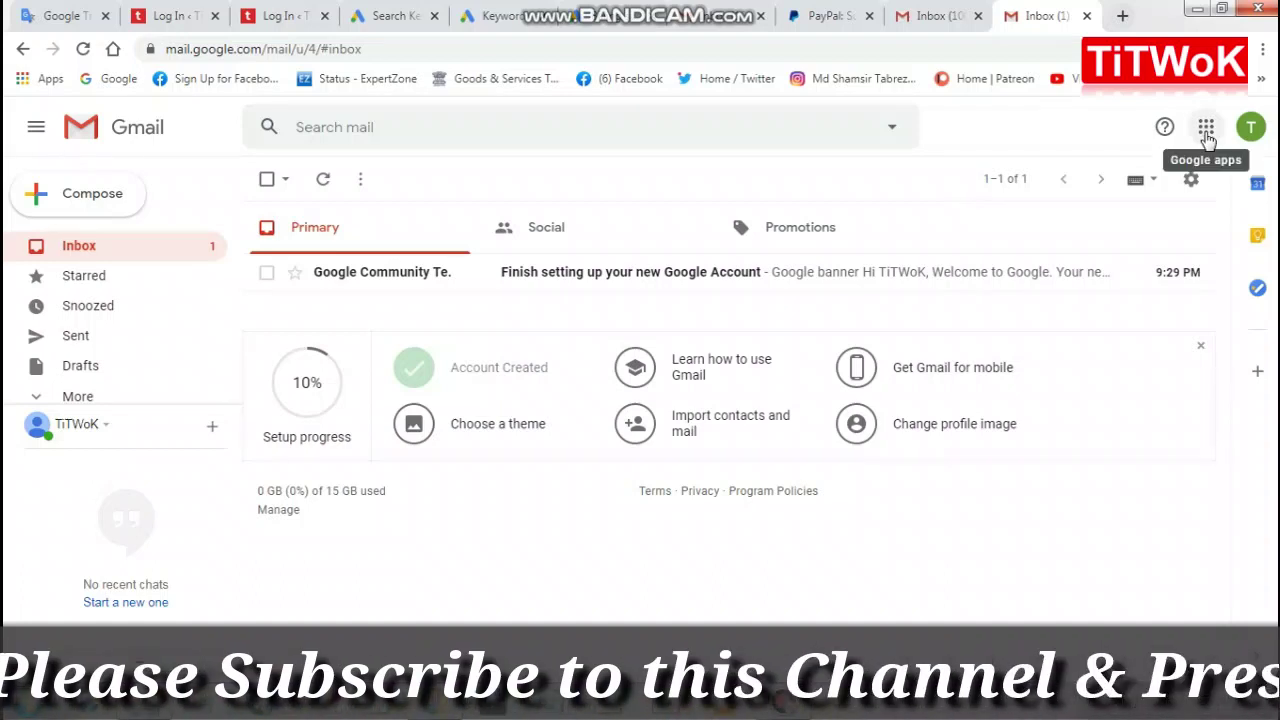
{"action": "left_click", "coordinate": [1206, 130]}
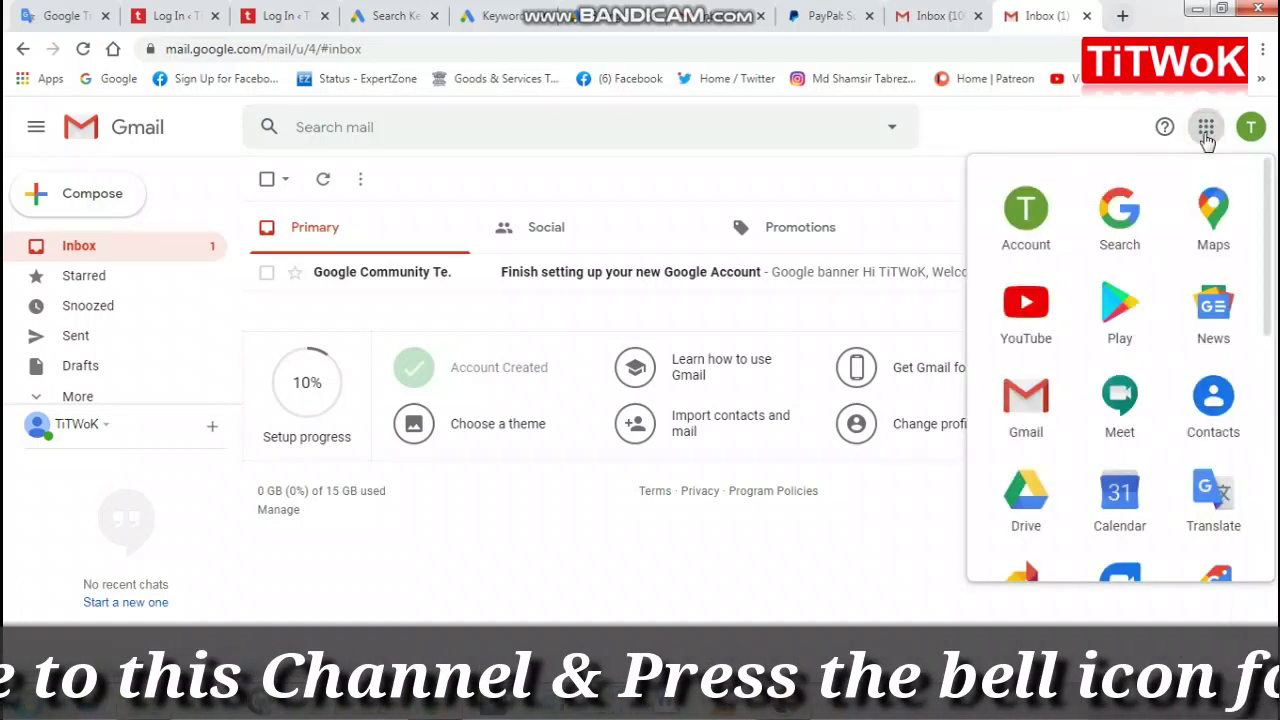
{"action": "left_click", "coordinate": [1030, 314]}
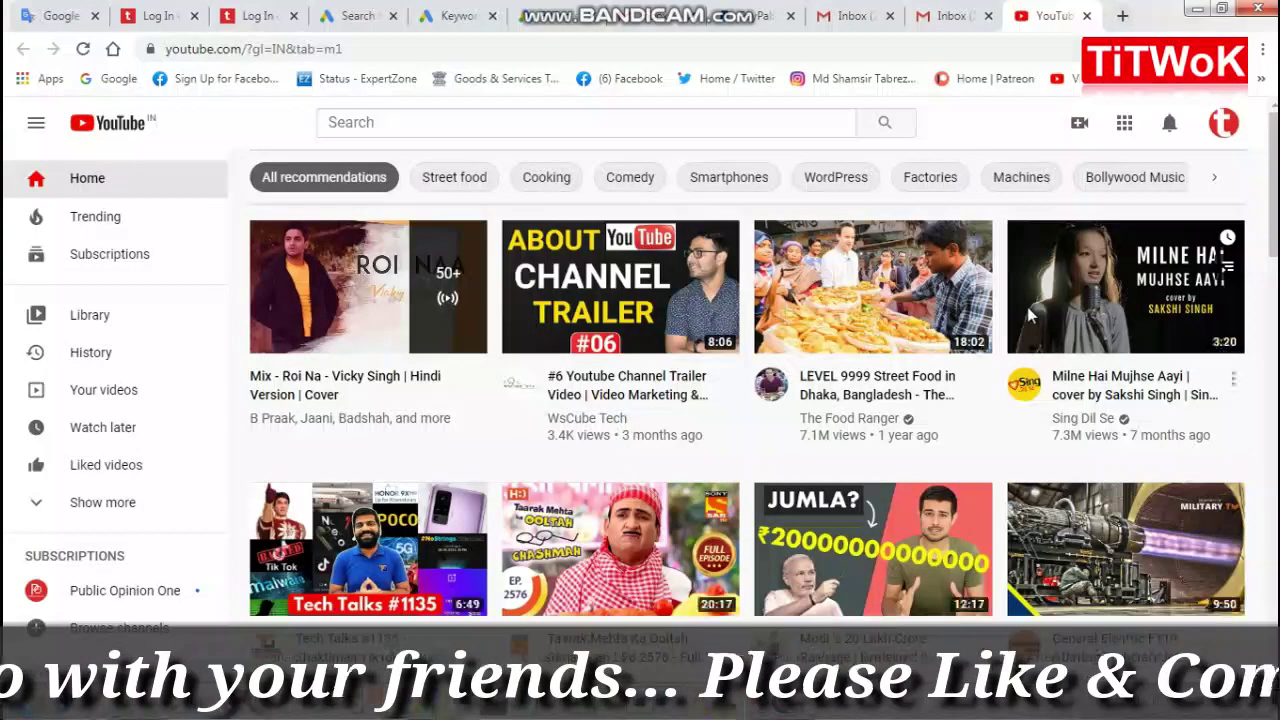
Step: Choose Add account from YouTube's account switcher to reach the Google sign-in page
{"action": "left_click", "coordinate": [1224, 124]}
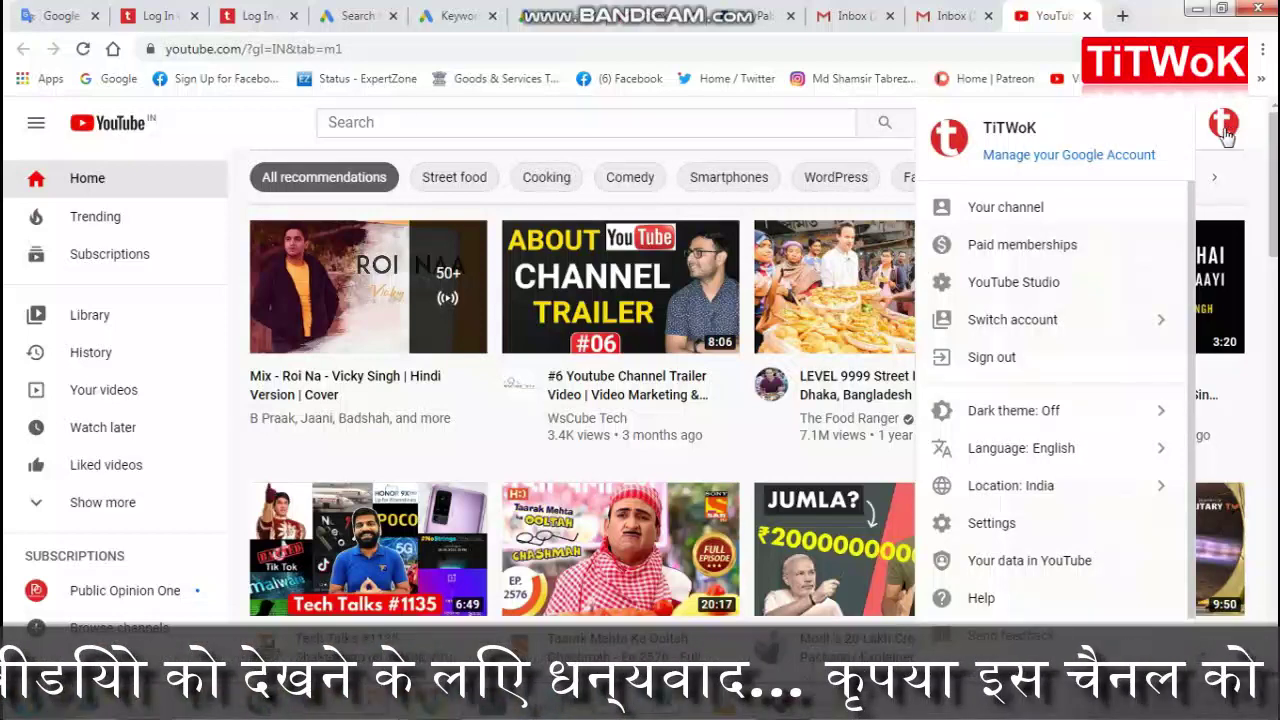
{"action": "left_click", "coordinate": [1055, 322]}
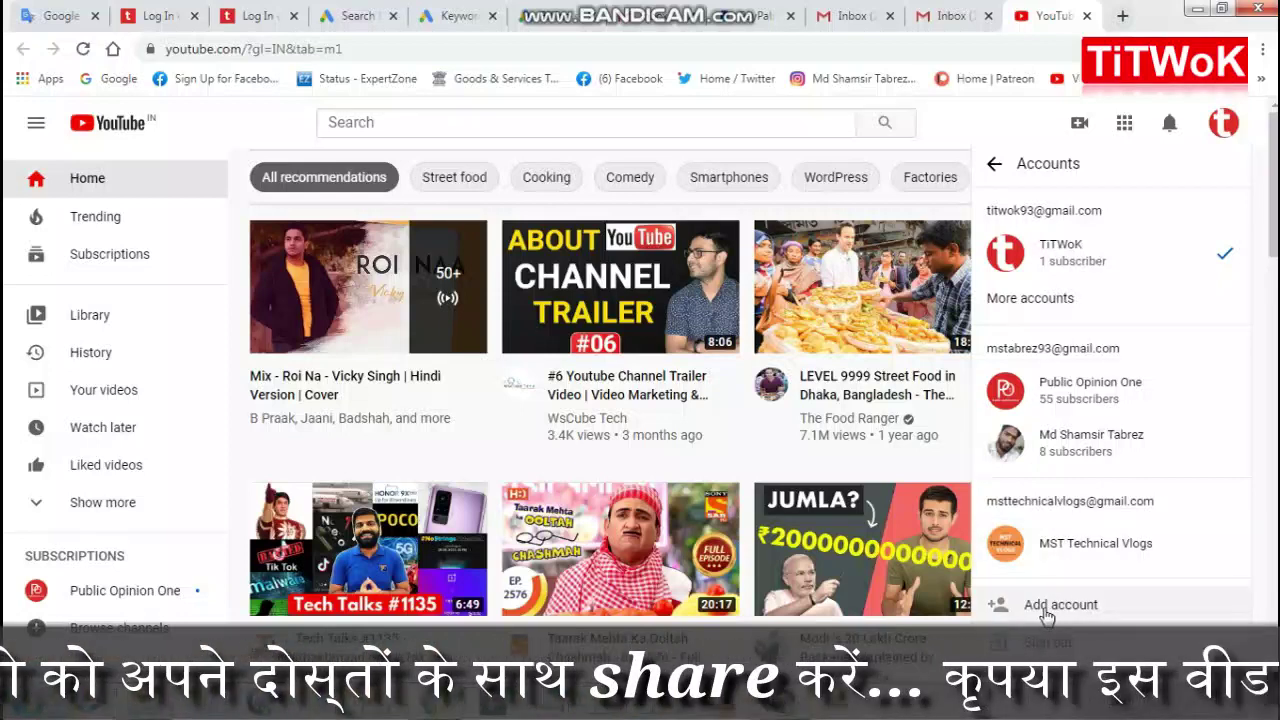
{"action": "left_click", "coordinate": [1044, 605]}
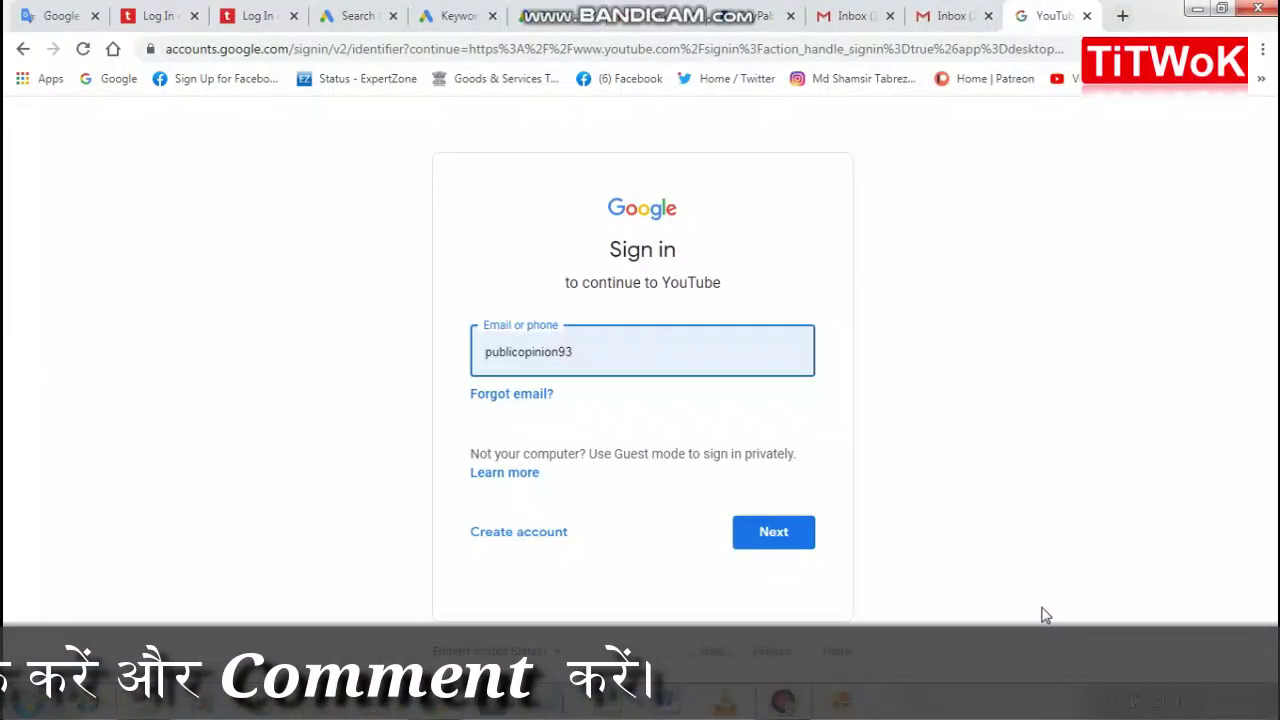
Step: Replace the prefilled email with the new account's Gmail address and submit it
{"action": "left_click", "coordinate": [605, 358]}
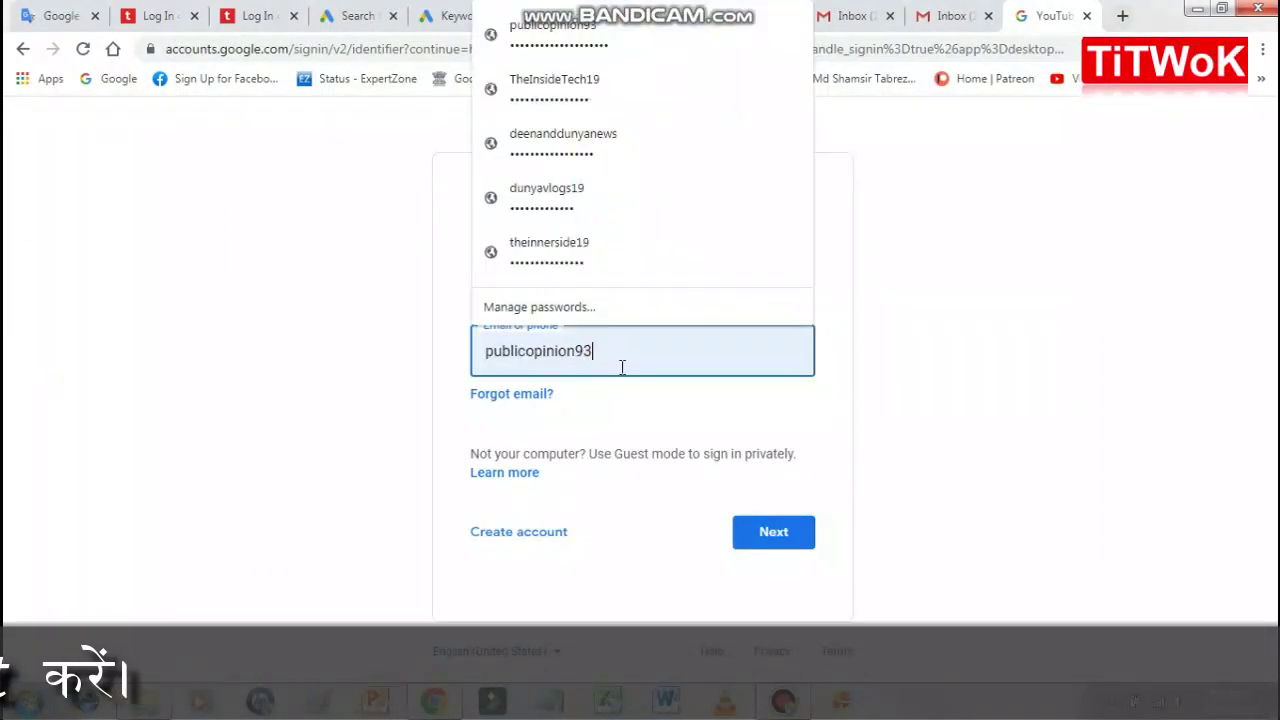
{"action": "key", "text": "BackSpace"}
{"action": "key", "text": "BackSpace"}
{"action": "key", "text": "BackSpace"}
{"action": "key", "text": "BackSpace"}
{"action": "key", "text": "BackSpace"}
{"action": "key", "text": "BackSpace"}
{"action": "key", "text": "BackSpace"}
{"action": "key", "text": "BackSpace"}
{"action": "key", "text": "BackSpace"}
{"action": "key", "text": "BackSpace"}
{"action": "key", "text": "BackSpace"}
{"action": "key", "text": "BackSpace"}
{"action": "key", "text": "BackSpace"}
{"action": "key", "text": "BackSpace"}
{"action": "key", "text": "BackSpace"}
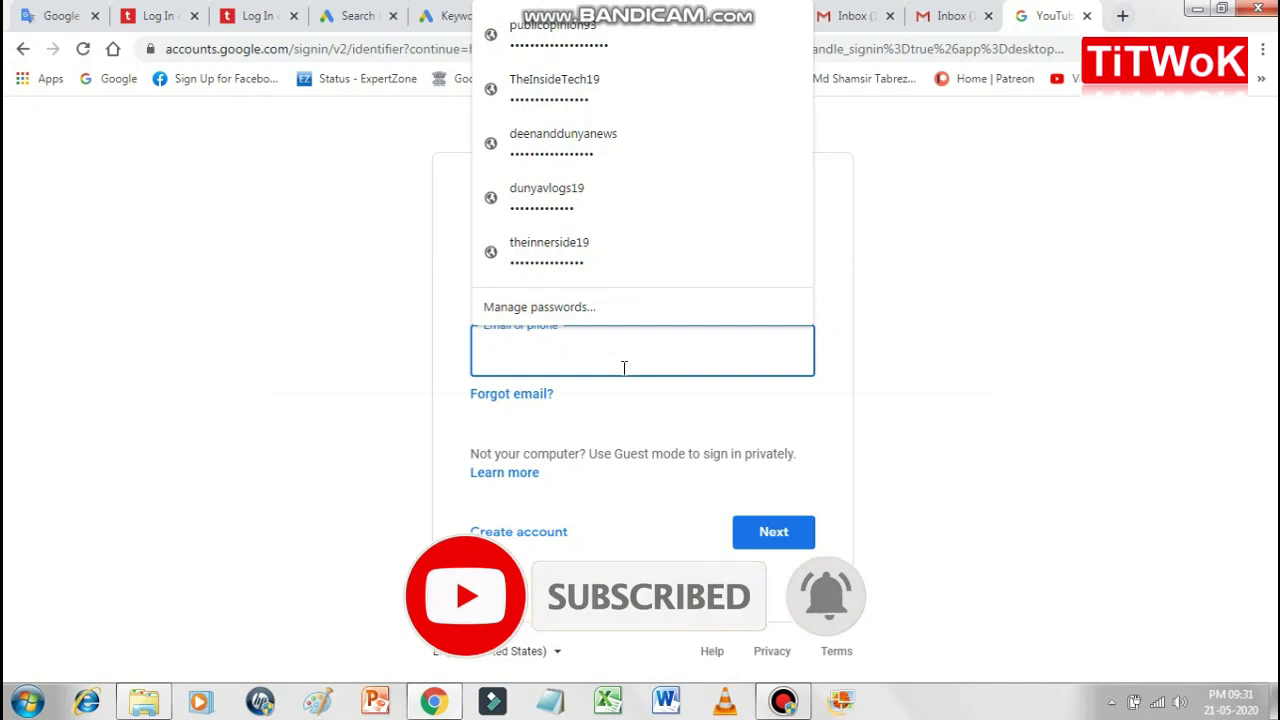
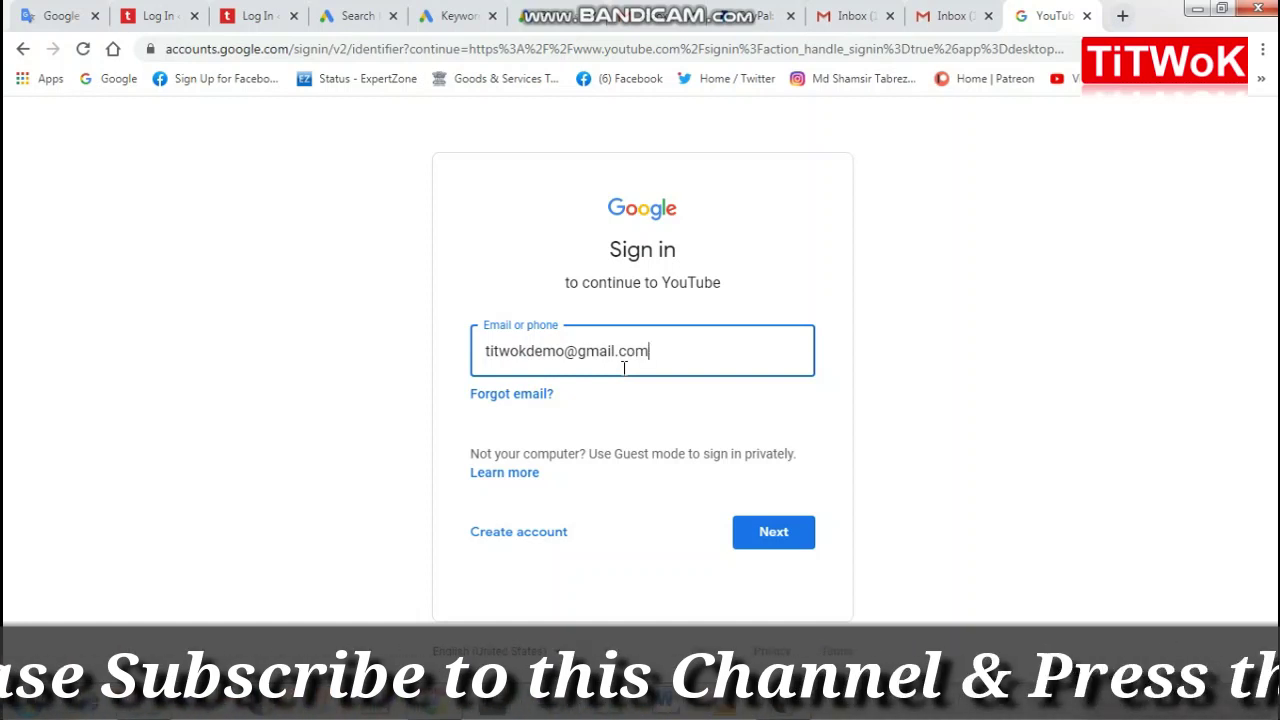
{"action": "left_click", "coordinate": [777, 531]}
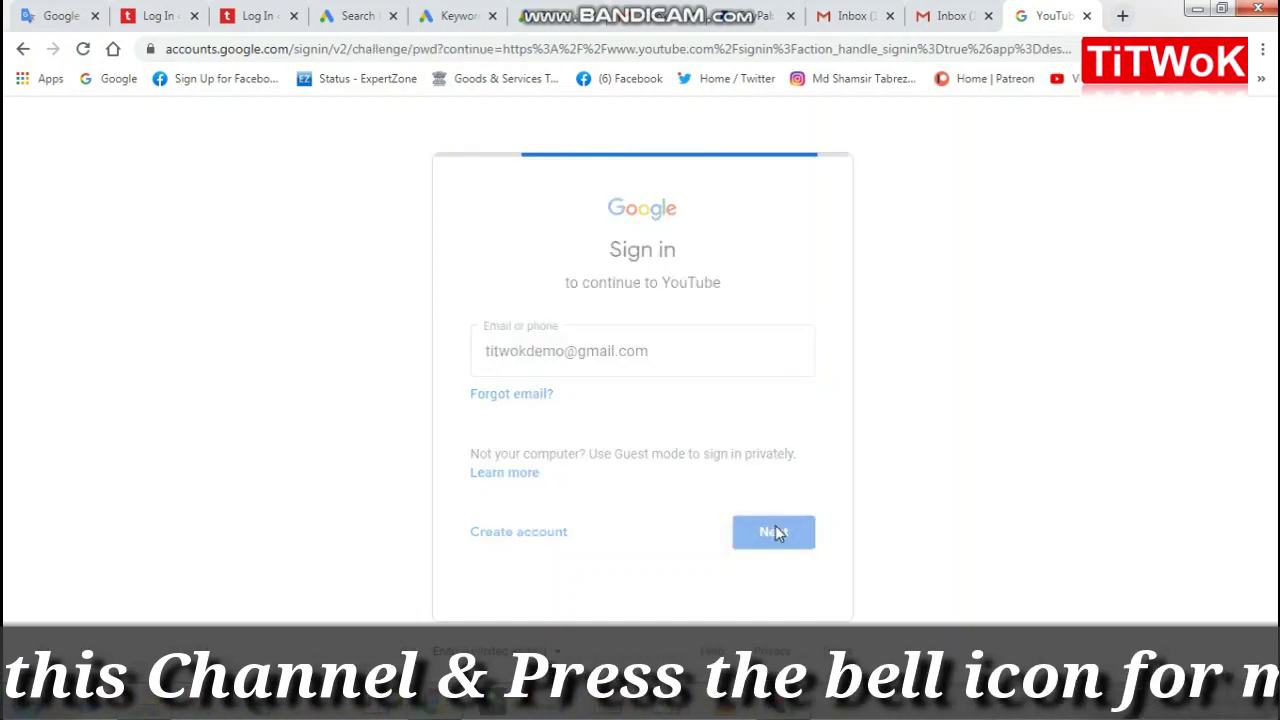
Step: Replace the autofilled password with the new account's password
{"action": "left_click", "coordinate": [637, 387]}
{"action": "key", "text": "ctrl+v"}
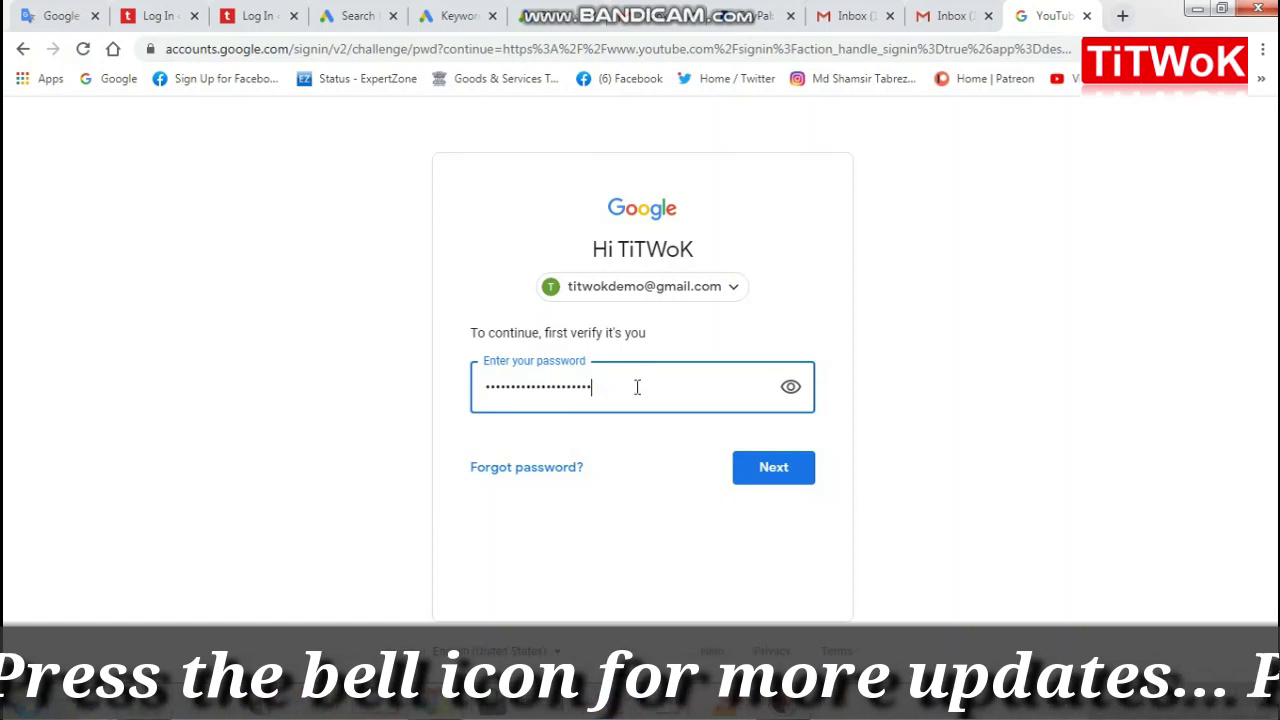
{"action": "left_click_drag", "start_coordinate": [637, 387], "coordinate": [423, 393]}
{"action": "type", "text": "***"}
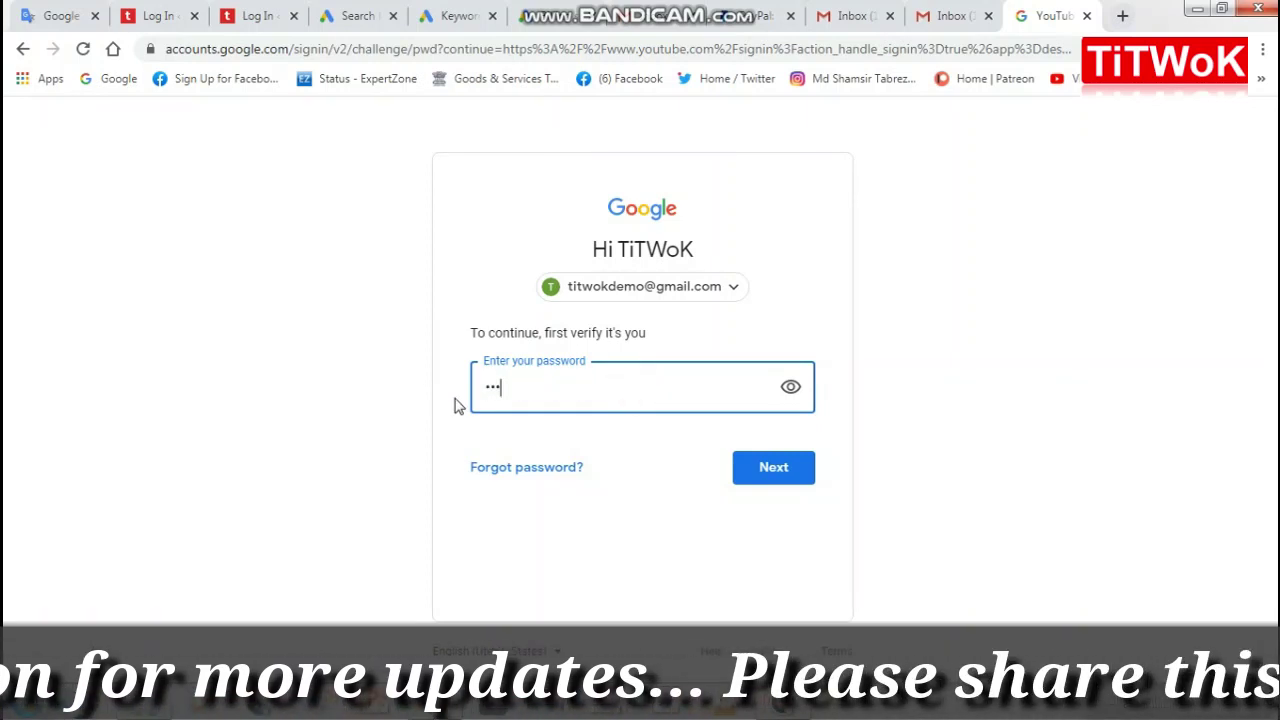
{"action": "type", "text": "***"}
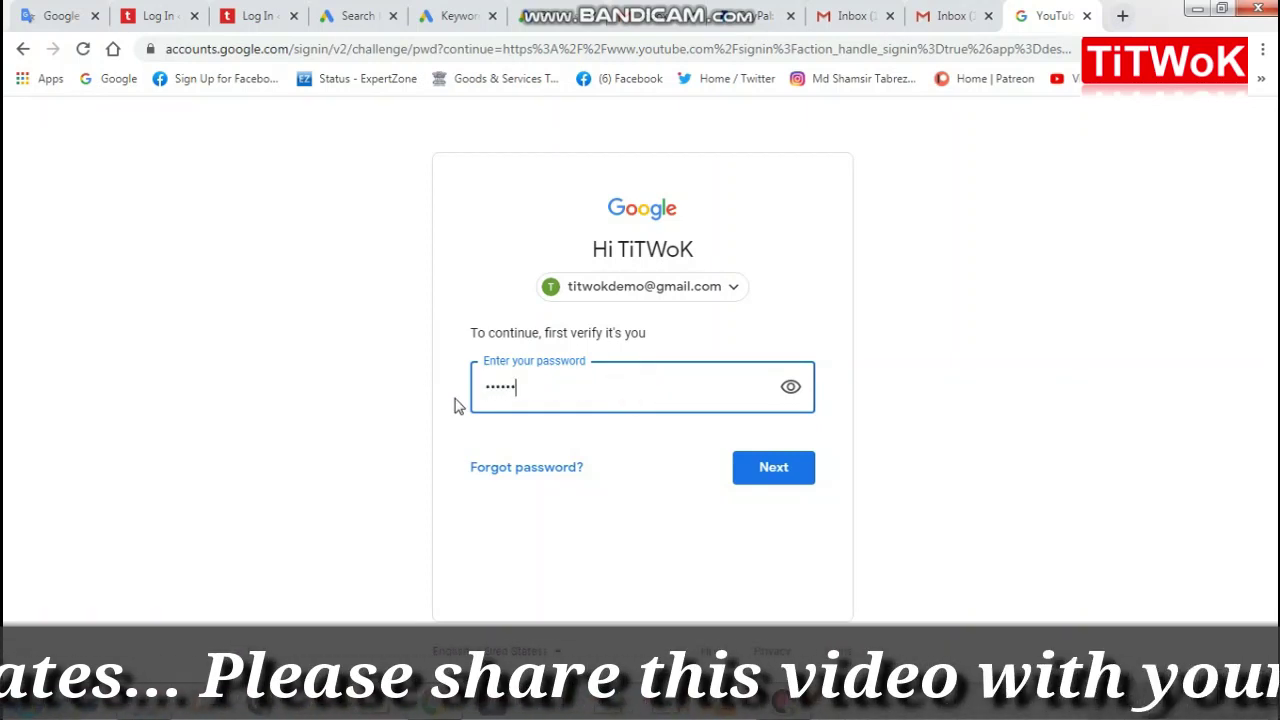
{"action": "type", "text": "***"}
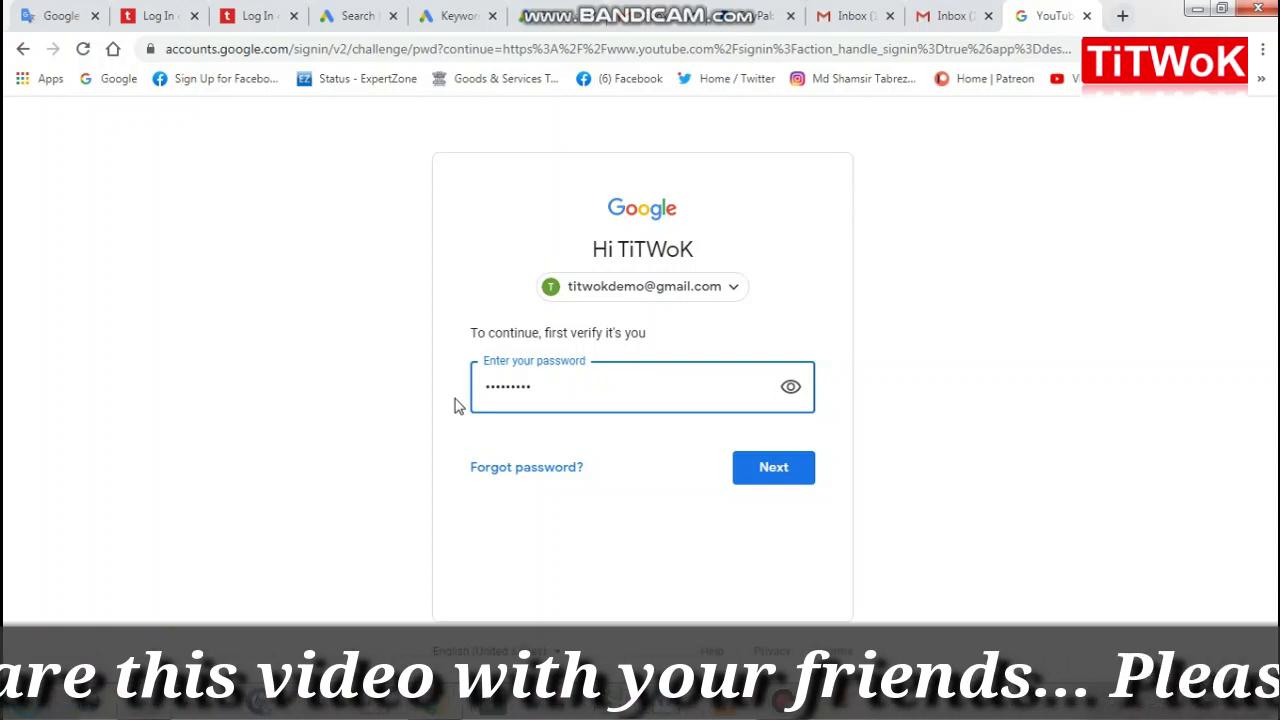
{"action": "type", "text": "****"}
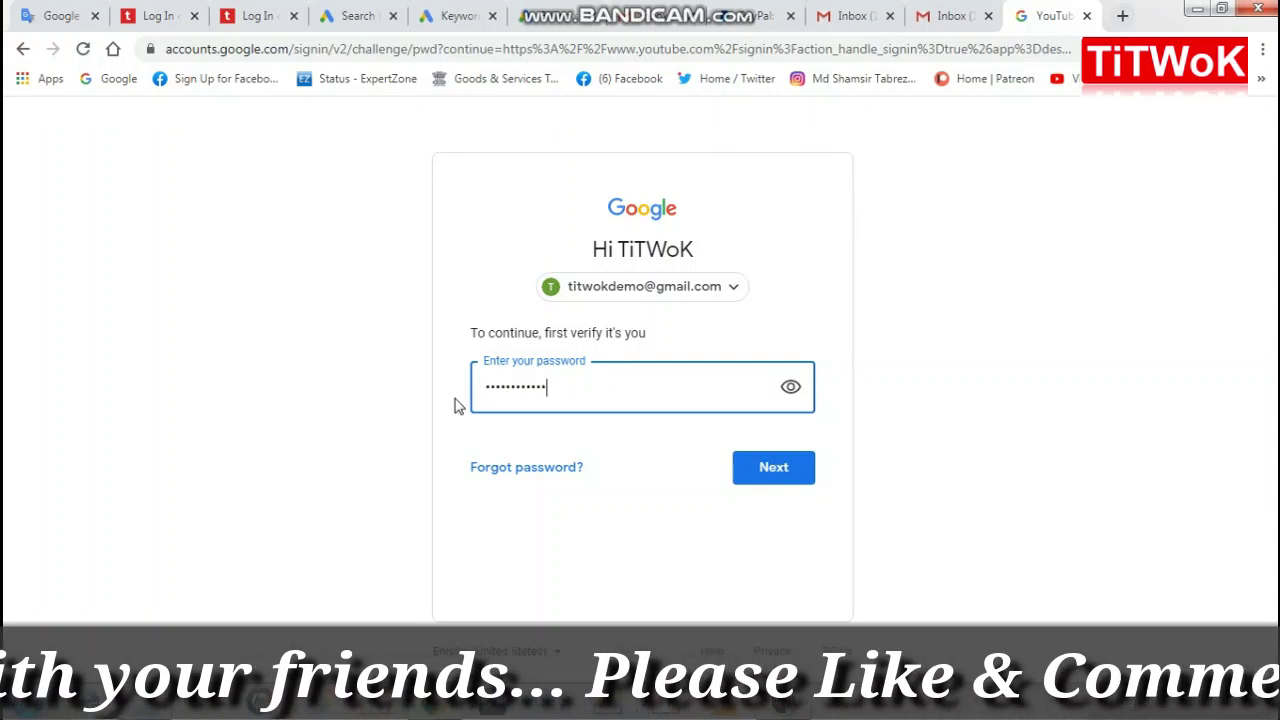
Step: Finish signing in and open the new account's YouTube menu
{"action": "left_click", "coordinate": [776, 472]}
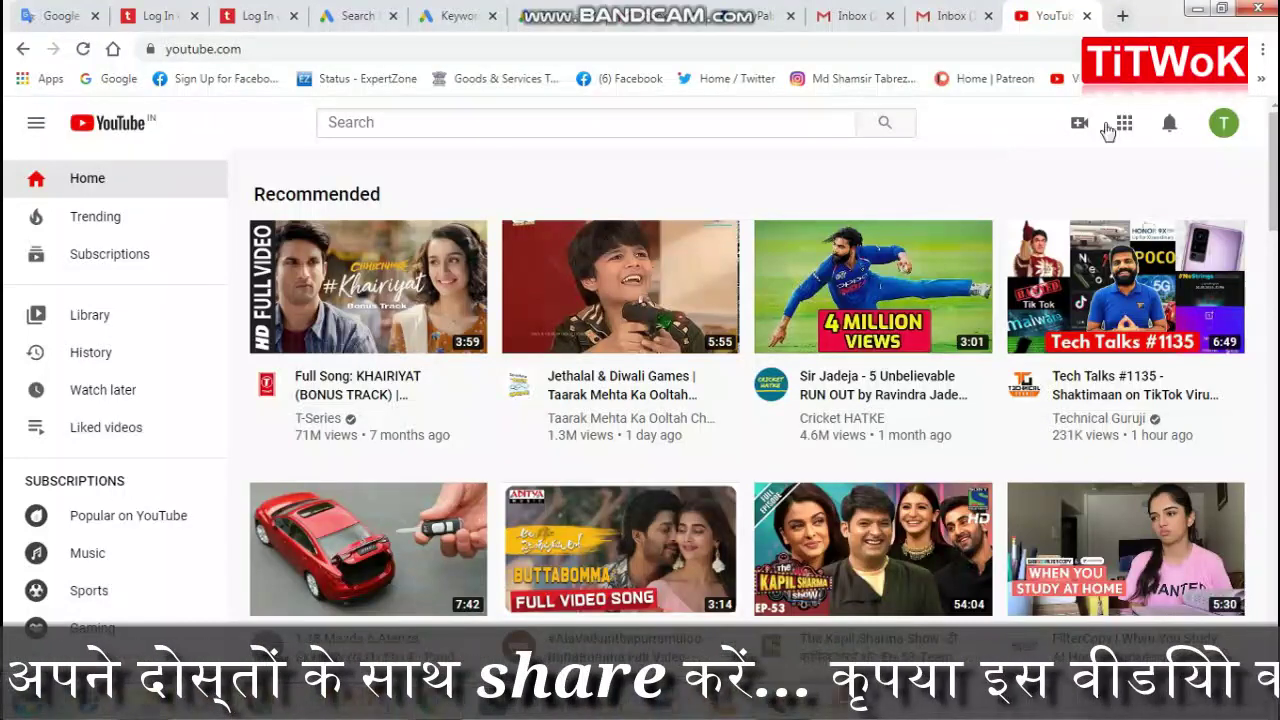
{"action": "left_click", "coordinate": [1224, 125]}
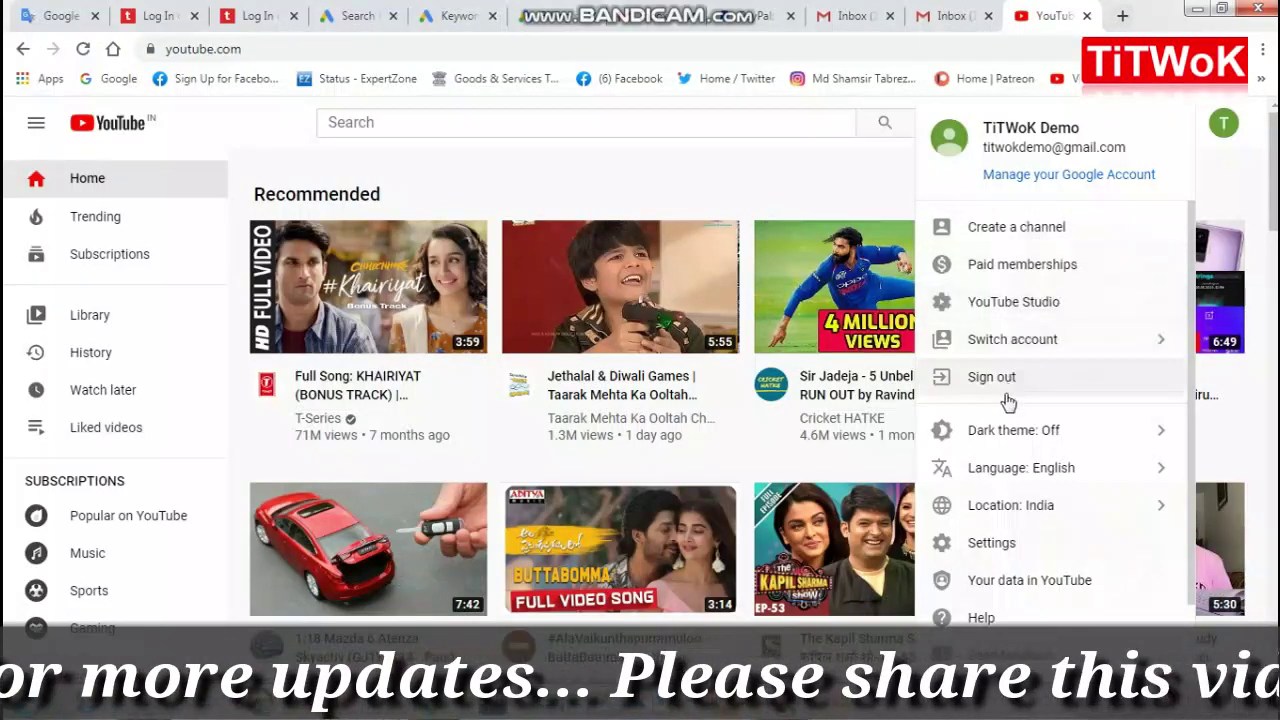
Step: Create a YouTube channel named after the account, choosing Use your name
{"action": "left_click", "coordinate": [1003, 233]}
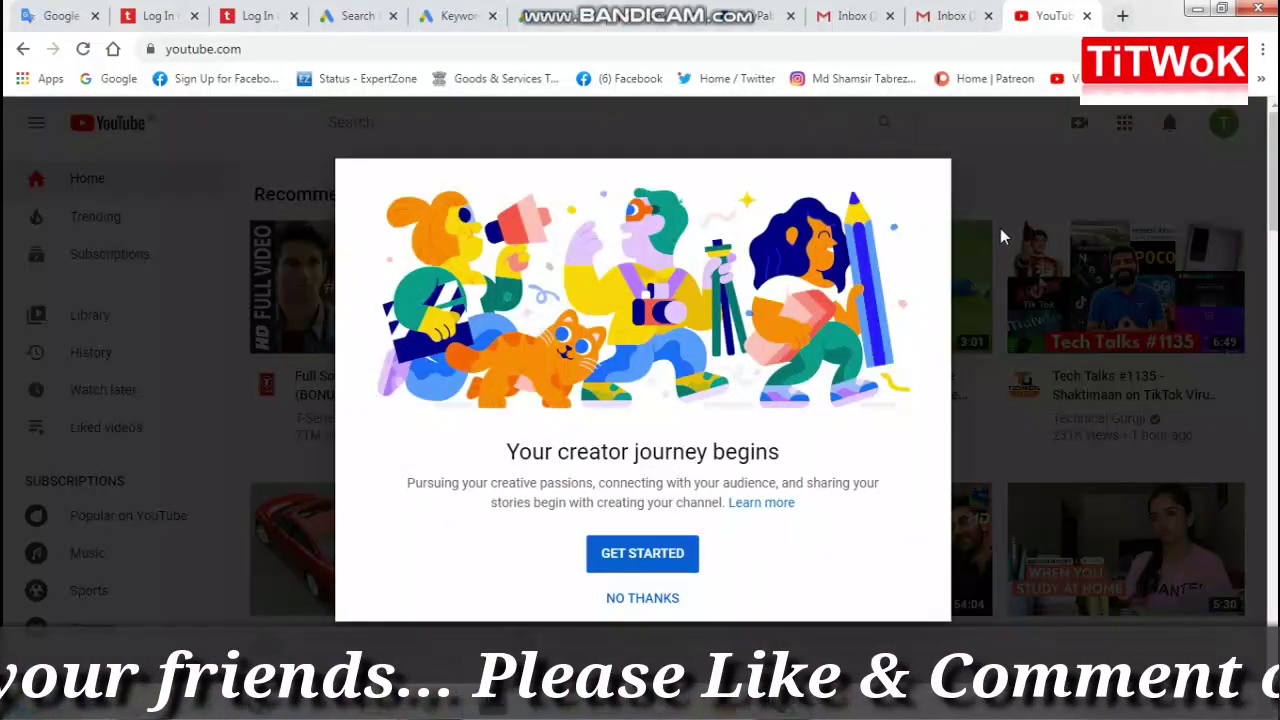
{"action": "left_click", "coordinate": [632, 560]}
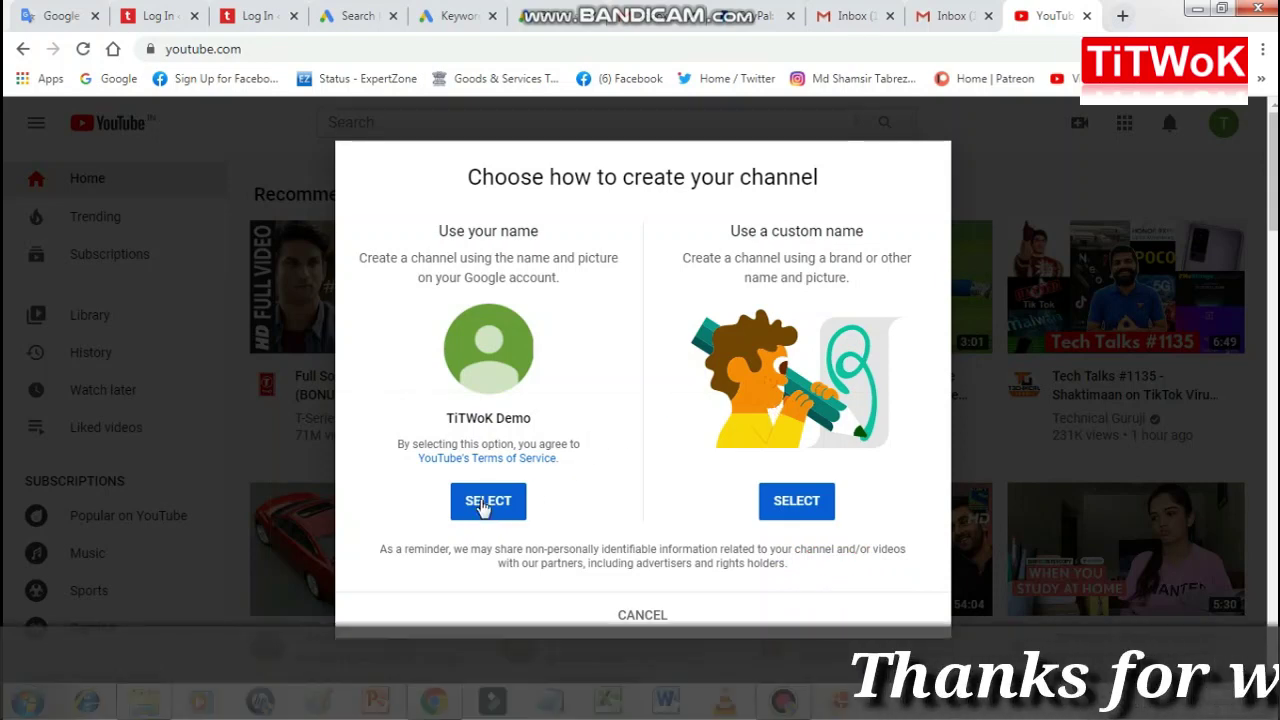
{"action": "left_click", "coordinate": [483, 505]}
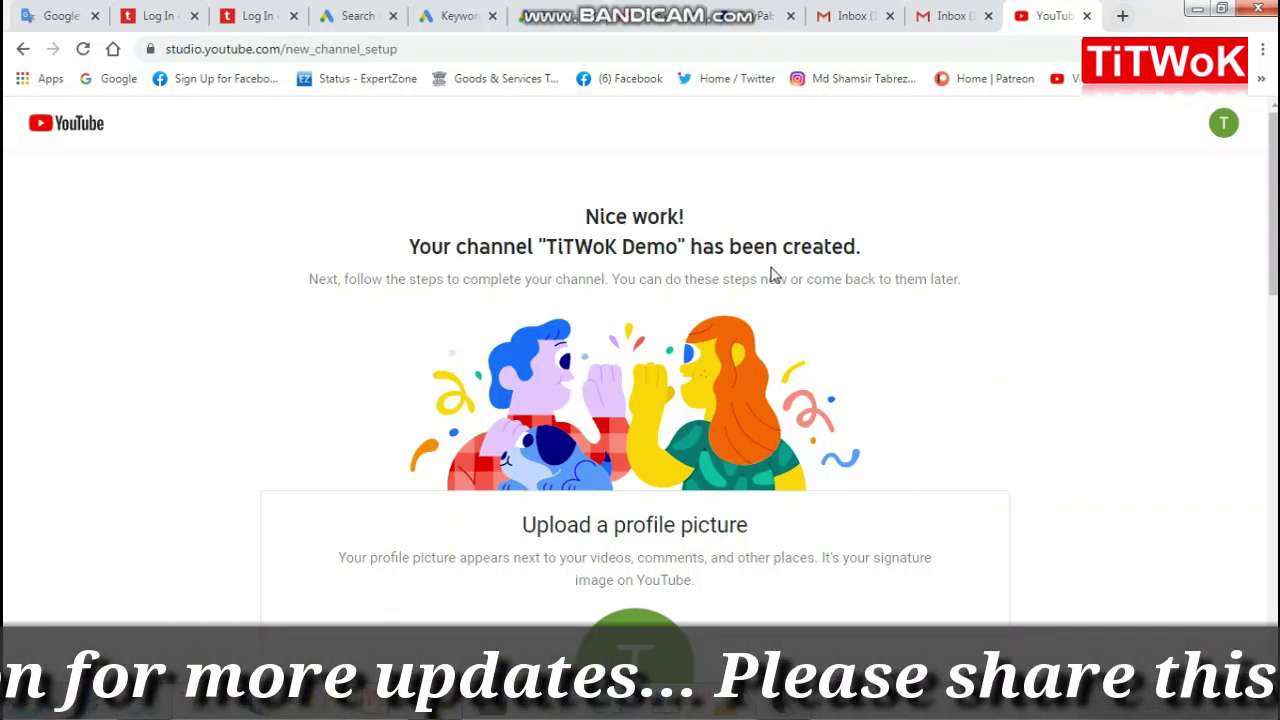
{"action": "scroll", "coordinate": [770, 300], "scroll_direction": "down", "scroll_amount": 3}
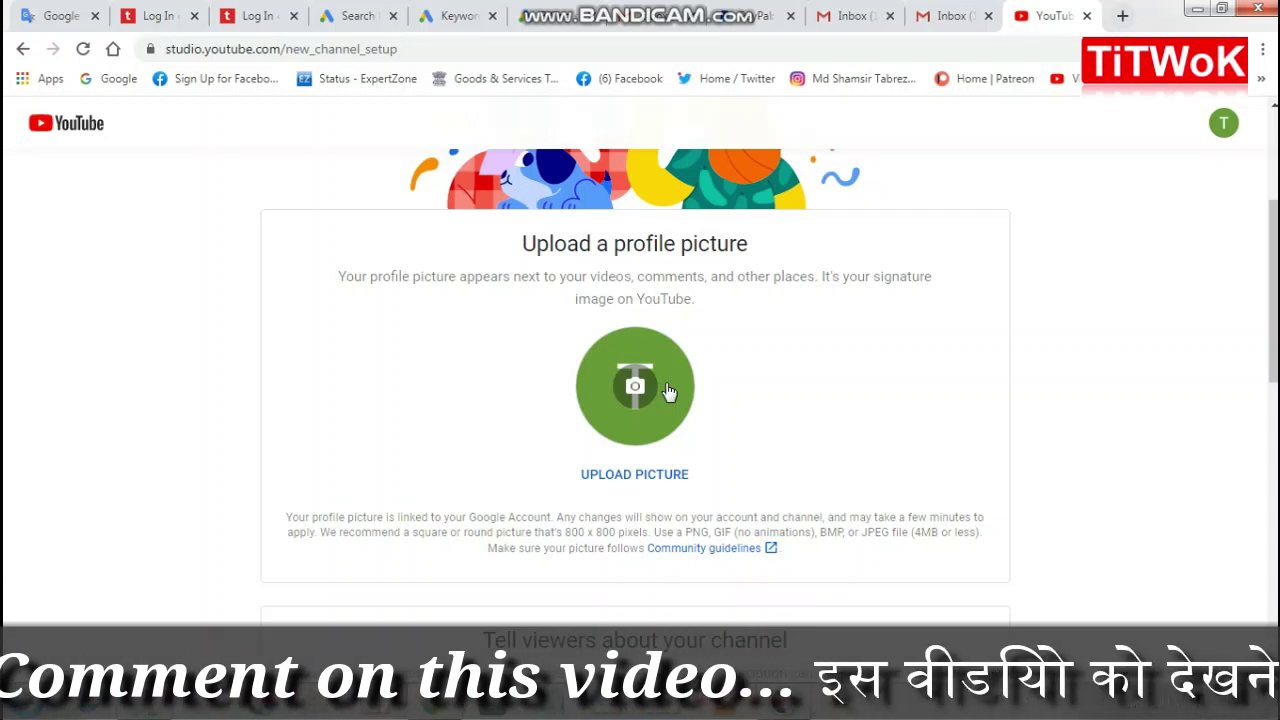
{"action": "scroll", "coordinate": [669, 392], "scroll_direction": "down", "scroll_amount": 2}
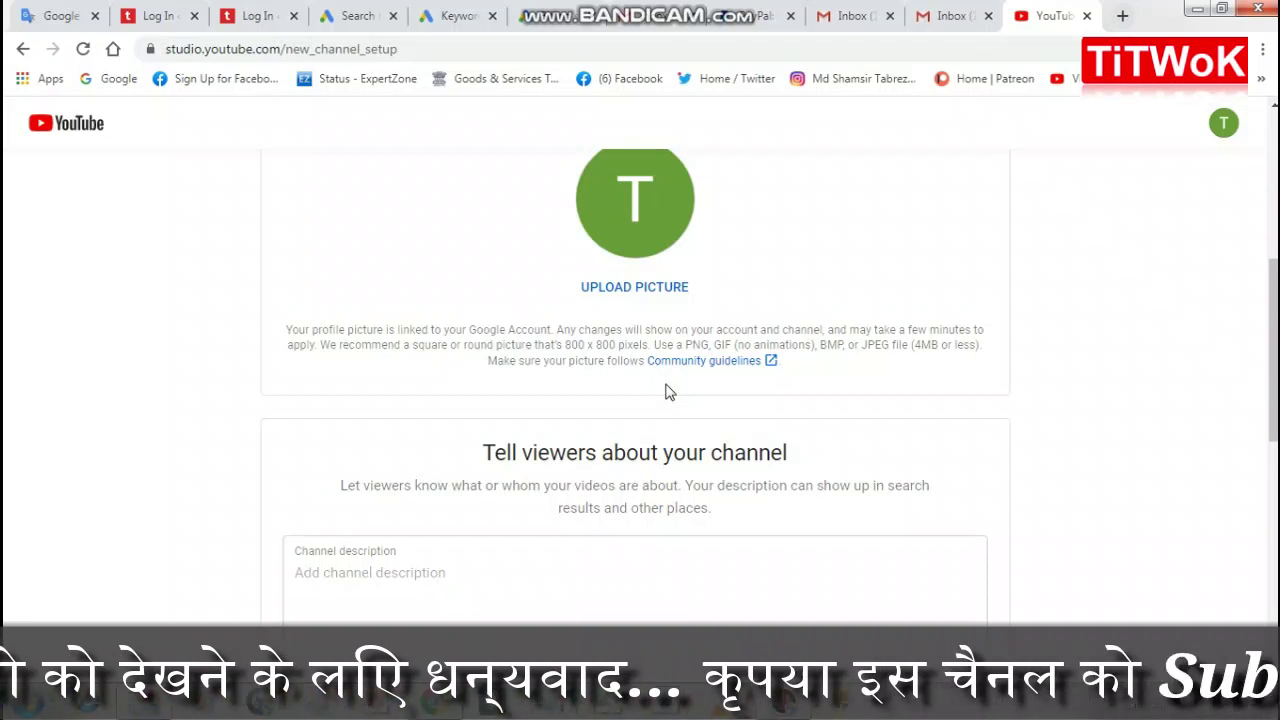
{"action": "scroll", "coordinate": [666, 380], "scroll_direction": "up", "scroll_amount": 1}
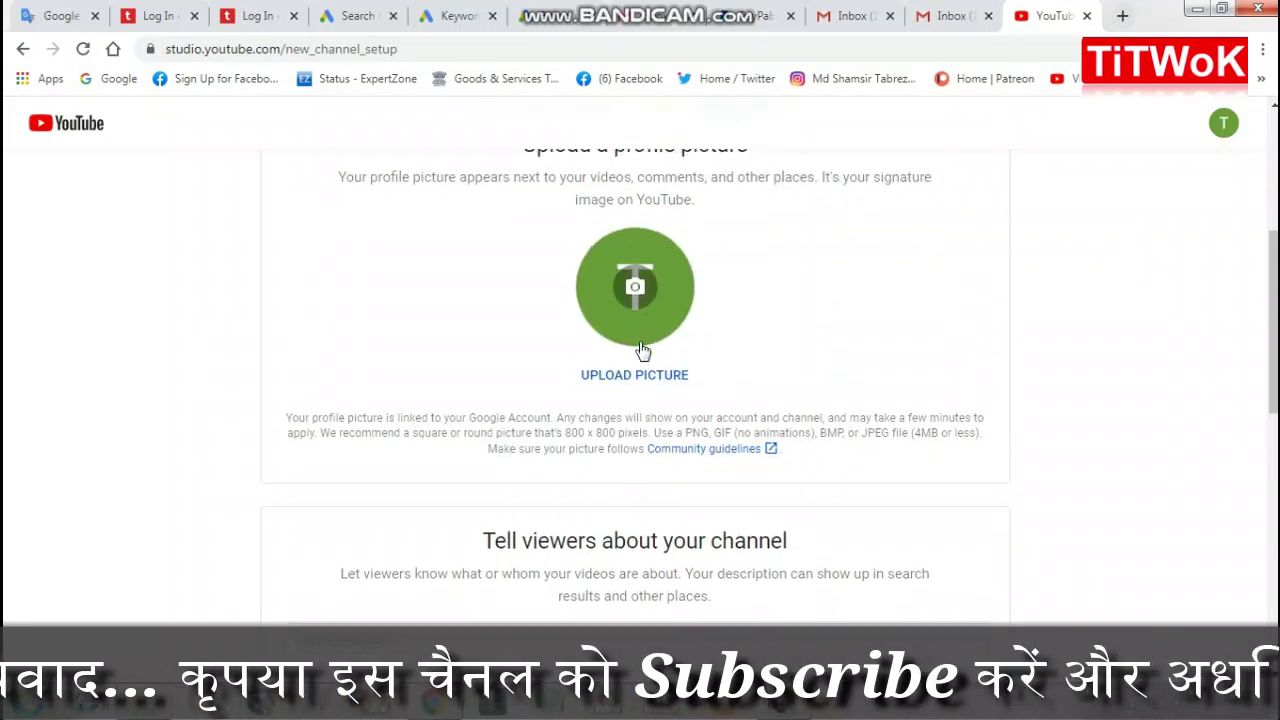
{"action": "scroll", "coordinate": [643, 349], "scroll_direction": "down", "scroll_amount": 3}
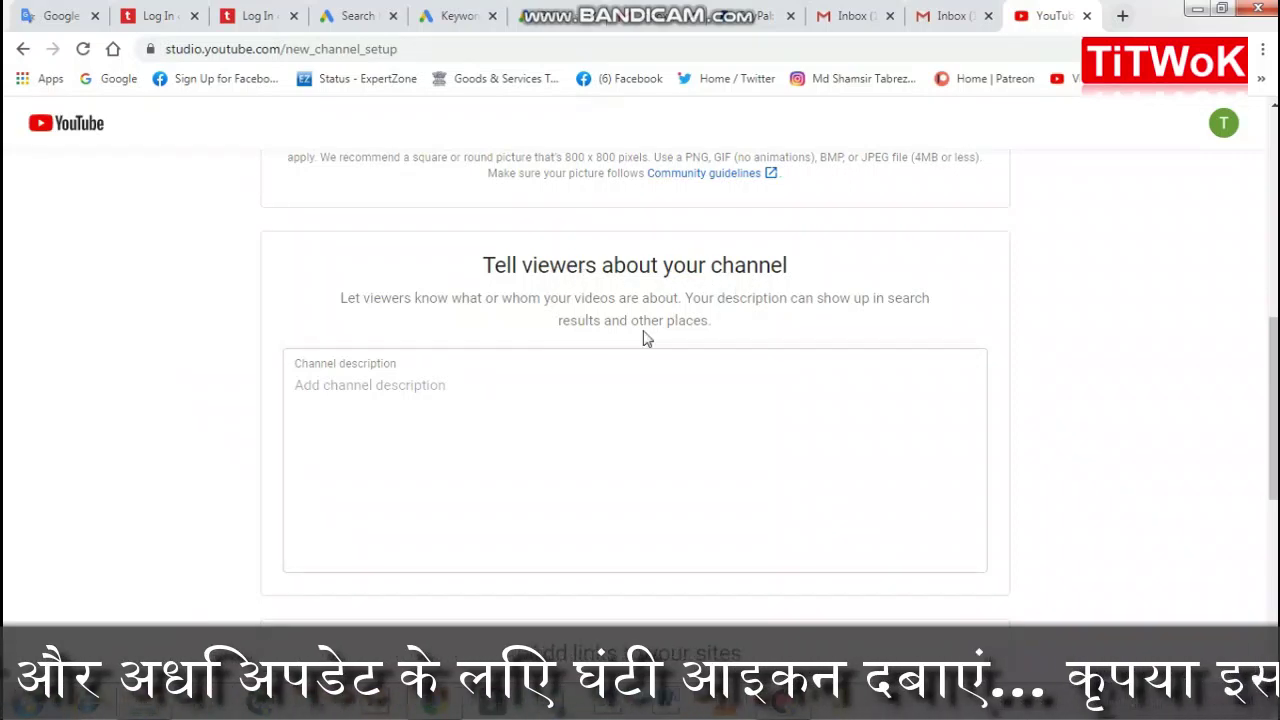
{"action": "left_click", "coordinate": [386, 384]}
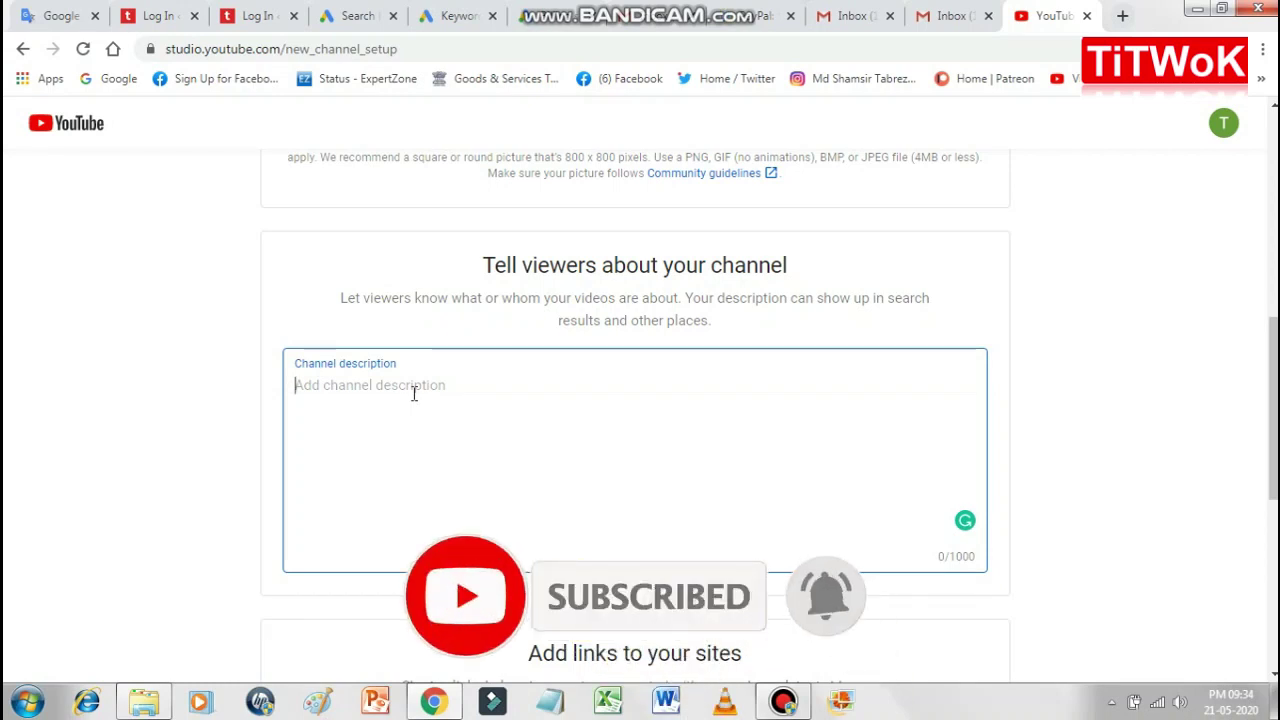
{"action": "scroll", "coordinate": [546, 409], "scroll_direction": "down", "scroll_amount": 4}
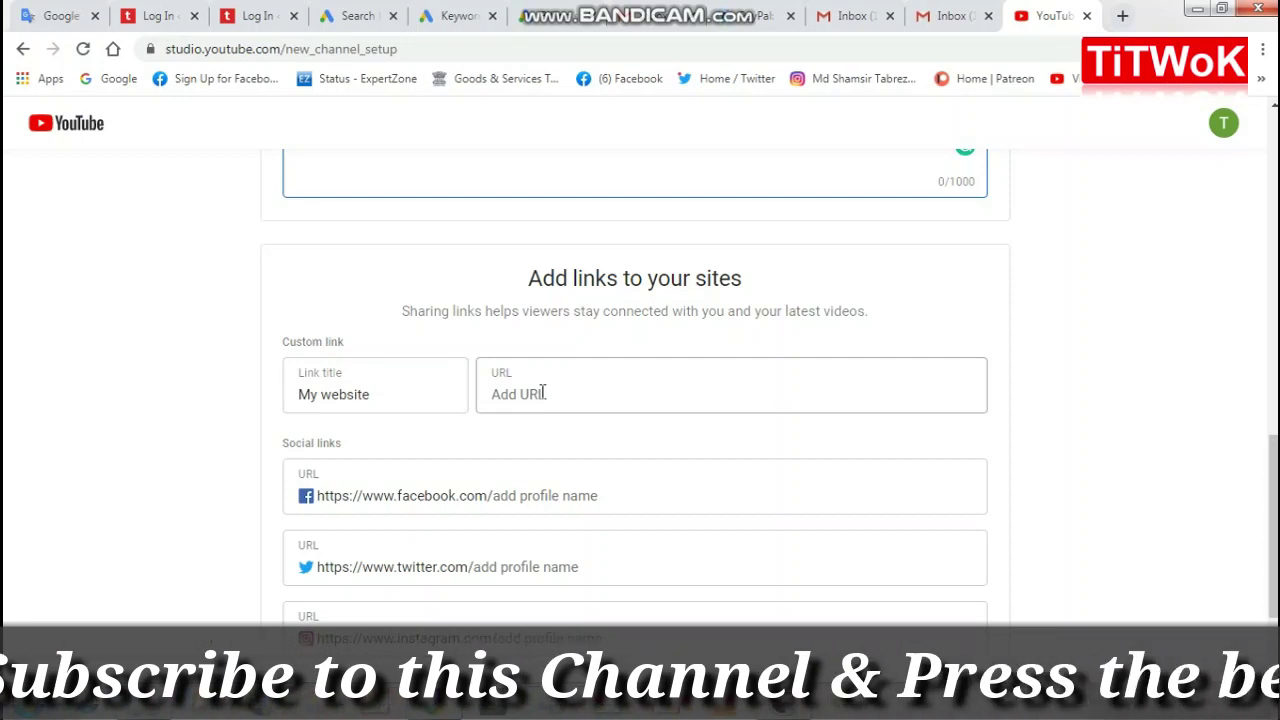
{"action": "scroll", "coordinate": [543, 393], "scroll_direction": "down", "scroll_amount": 3}
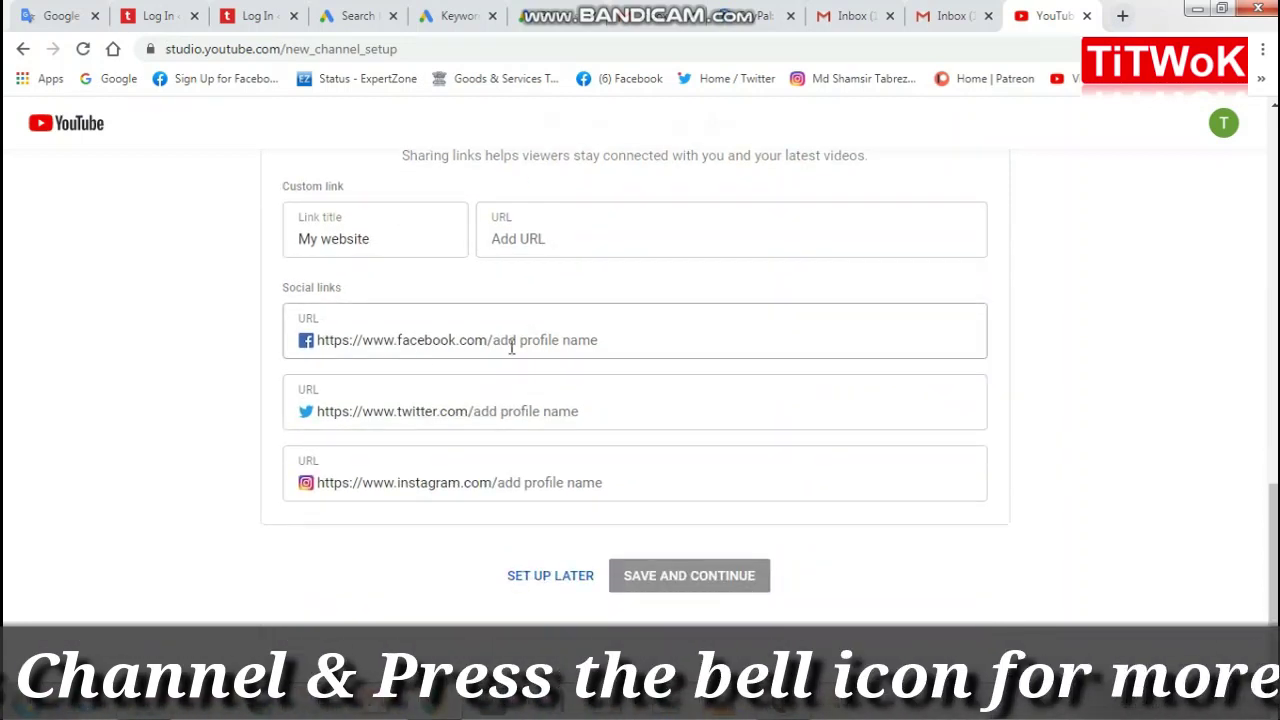
{"action": "left_click", "coordinate": [522, 344]}
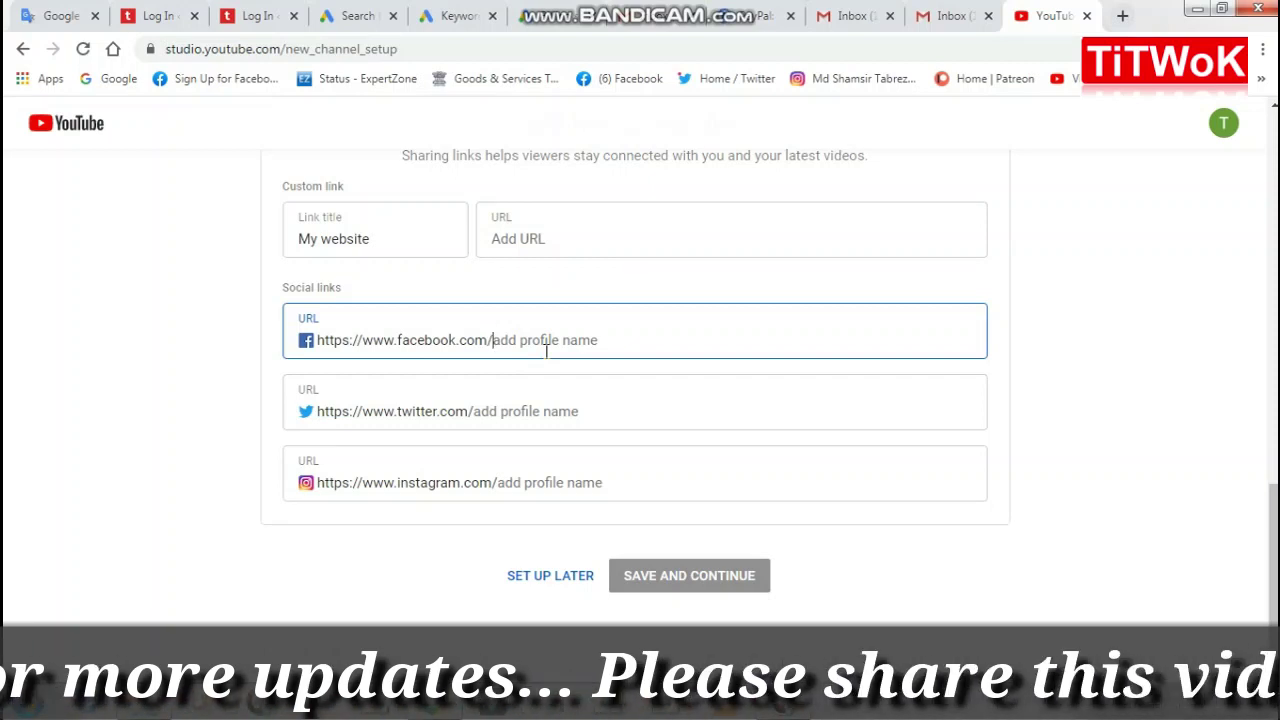
{"action": "scroll", "coordinate": [546, 350], "scroll_direction": "up", "scroll_amount": 3}
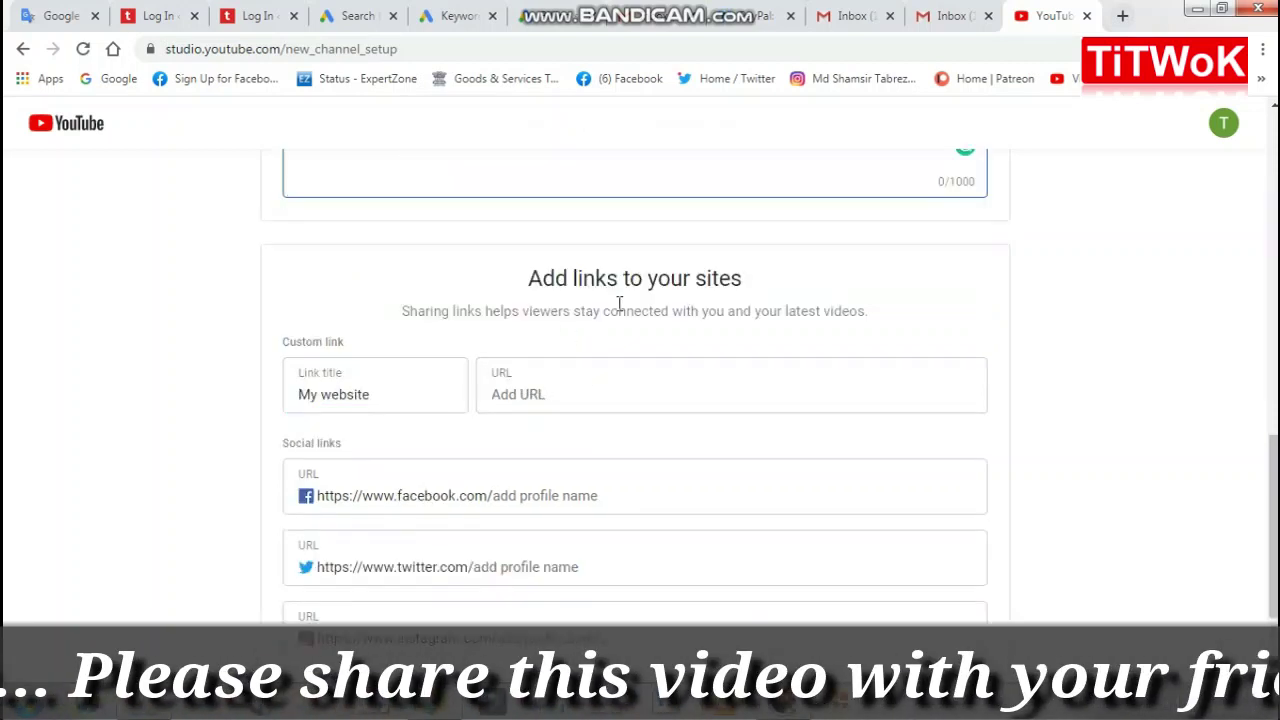
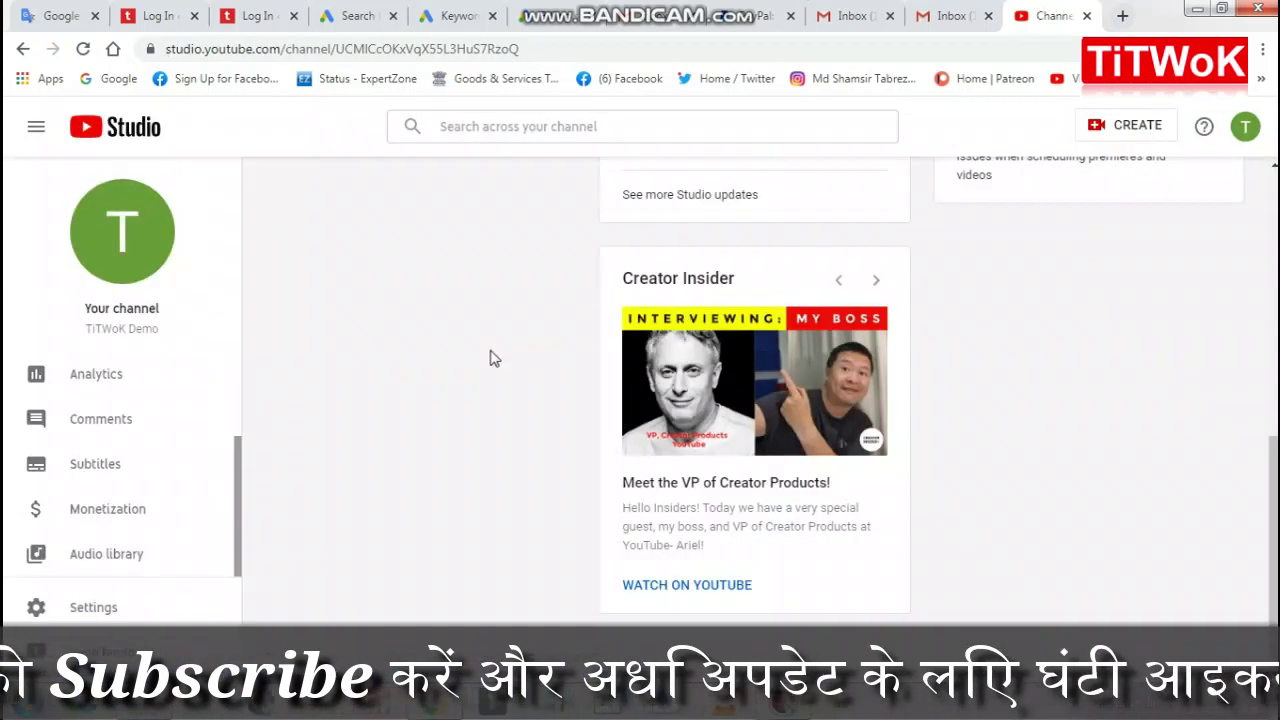
Step: Open the Settings dialog from the TiTWoK Demo channel's Studio dashboard
{"action": "left_click", "coordinate": [89, 607]}
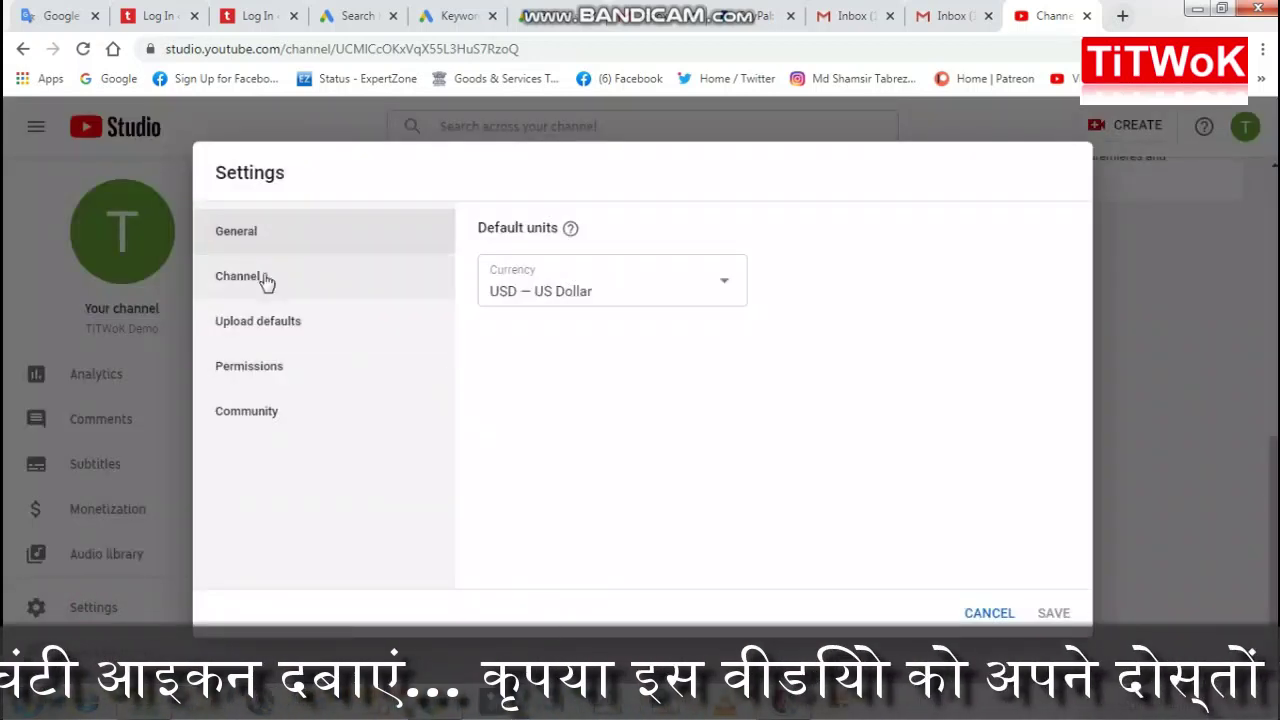
Step: Leave the currency at USD — US Dollar and move to the Channel basic info settings
{"action": "mouse_move", "coordinate": [571, 231]}
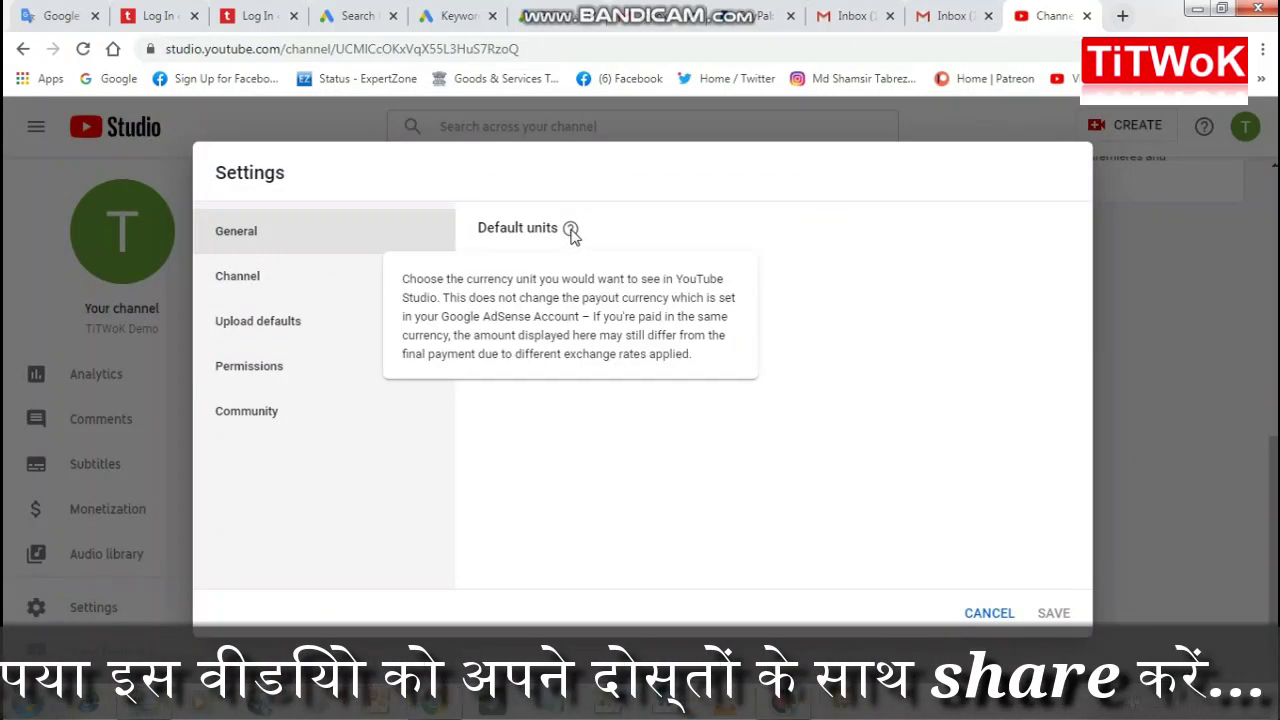
{"action": "left_click", "coordinate": [719, 284]}
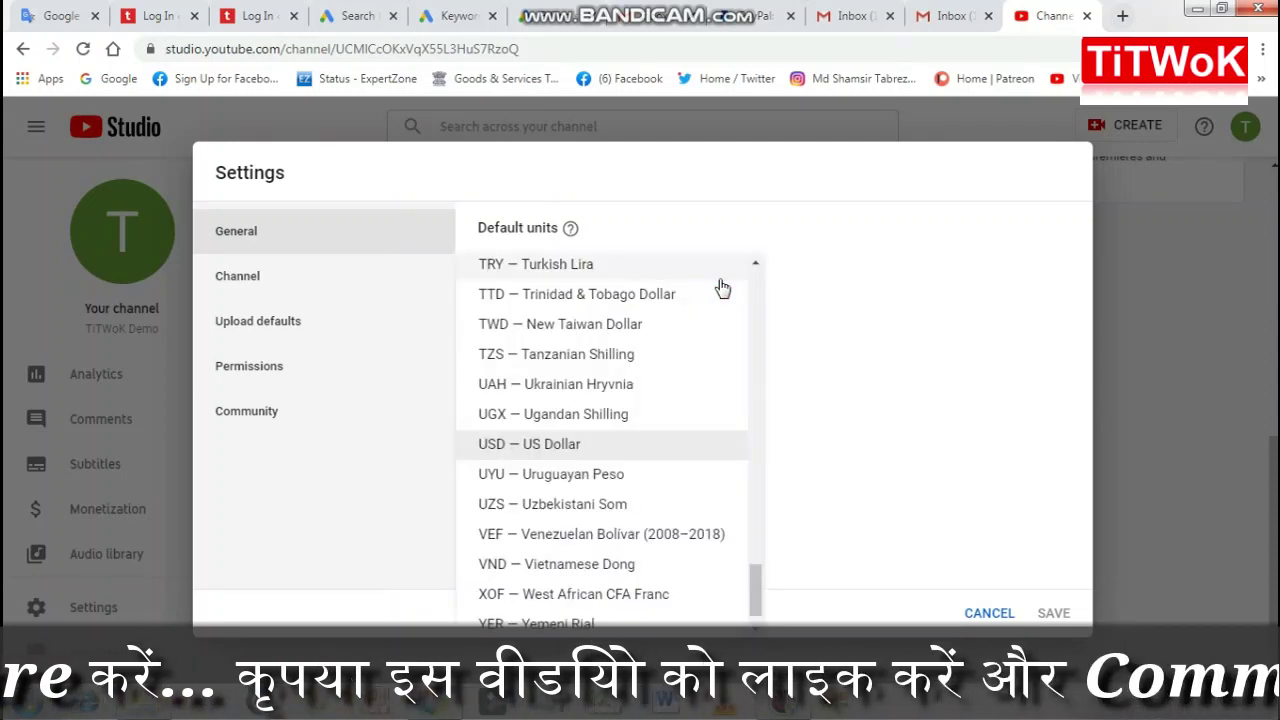
{"action": "left_click", "coordinate": [874, 303]}
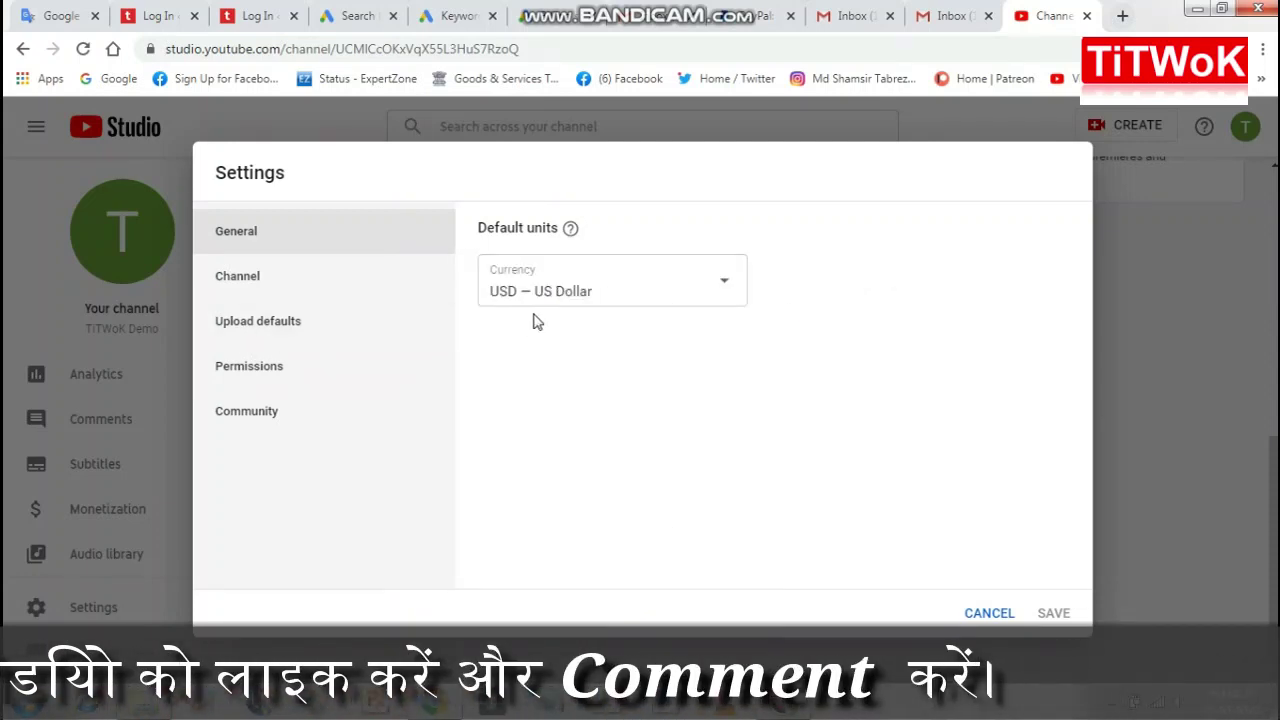
{"action": "left_click", "coordinate": [236, 284]}
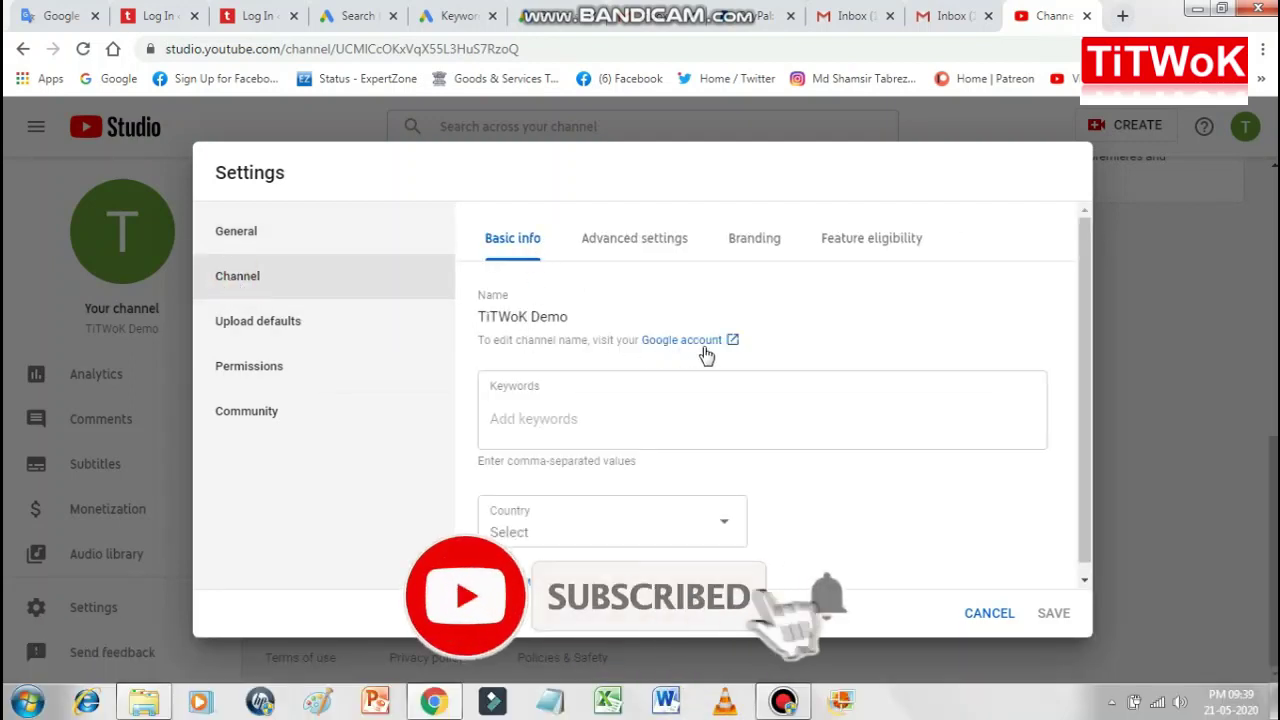
Step: Add 'Titwok Demo' as a channel keyword
{"action": "left_click", "coordinate": [518, 421]}
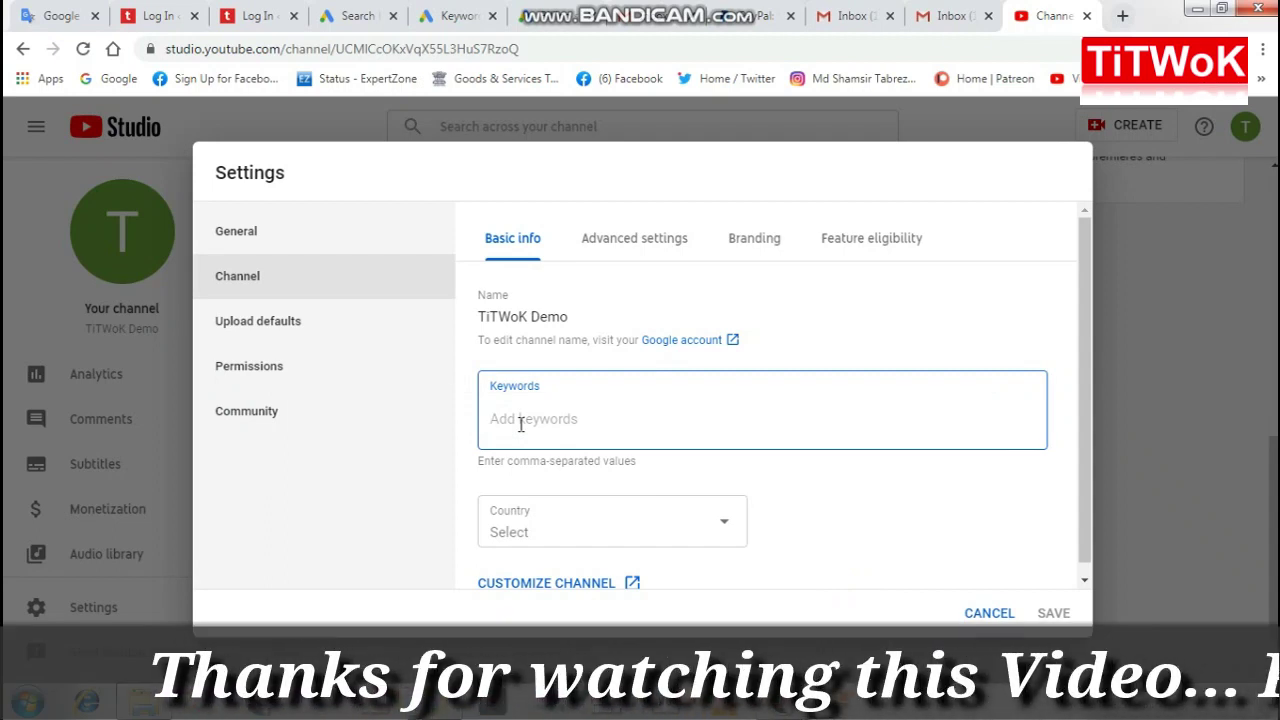
{"action": "type", "text": "Titwok Demo"}
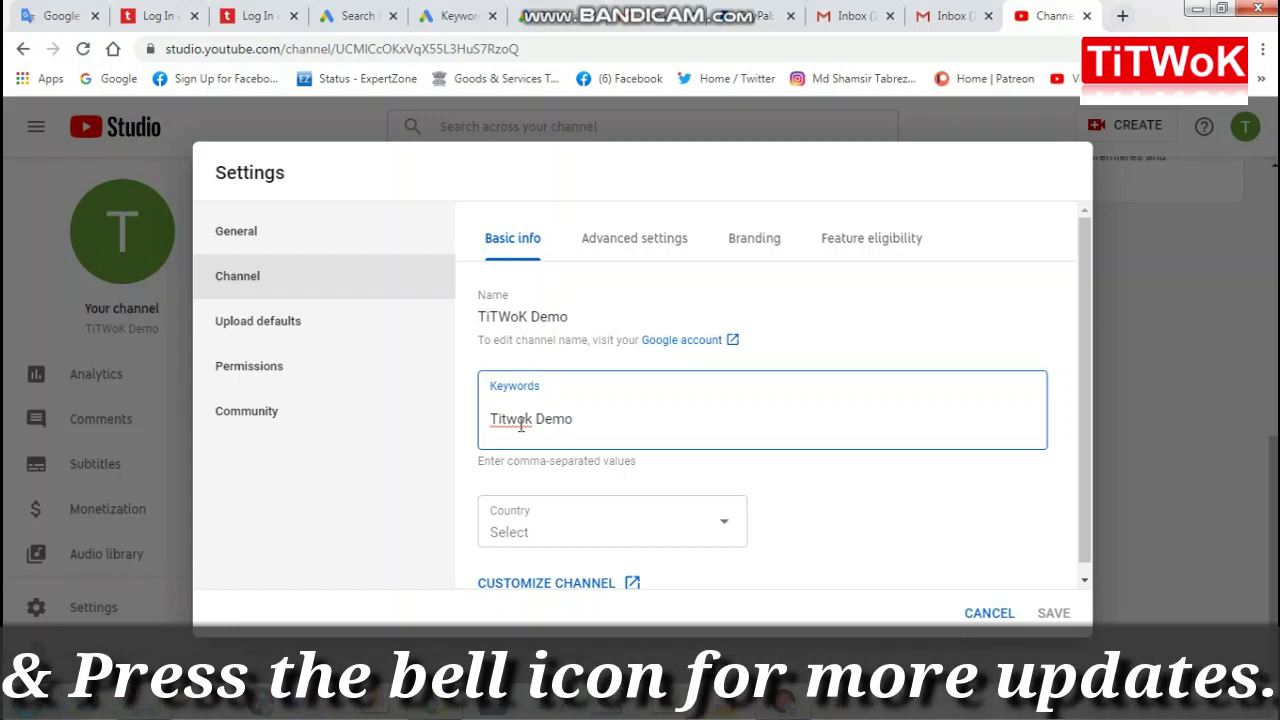
{"action": "key", "text": "Return"}
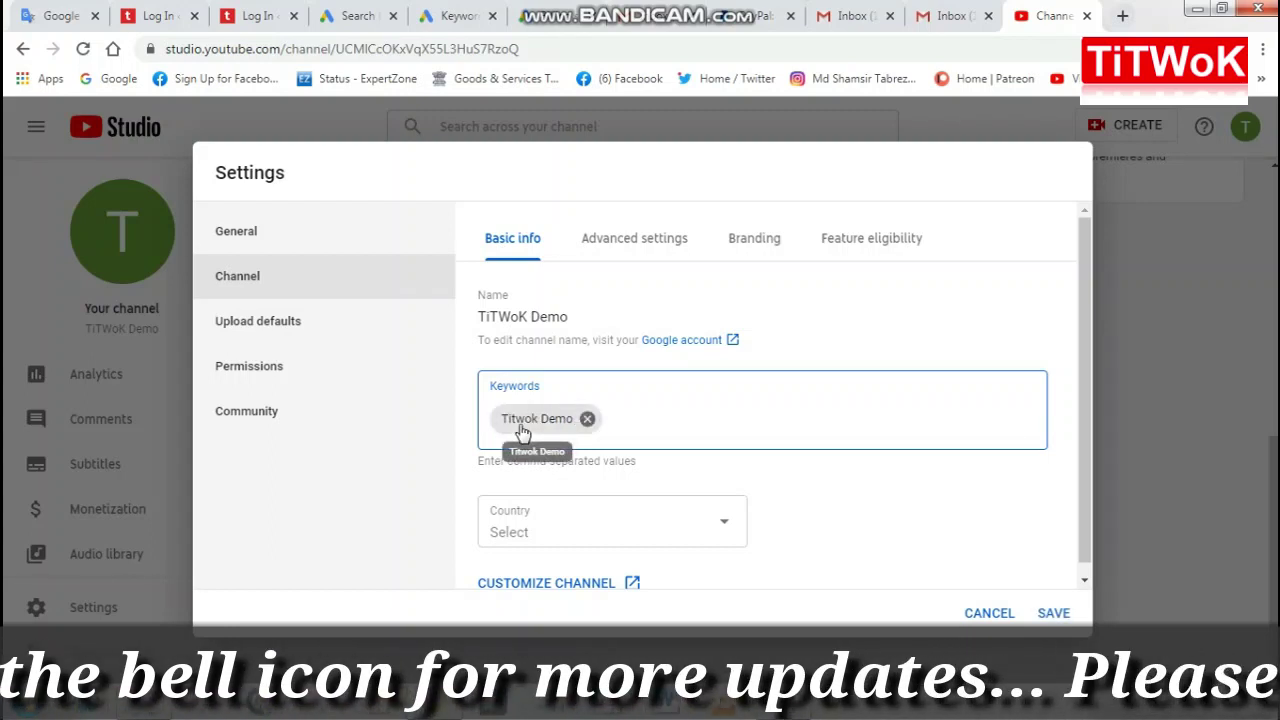
{"action": "scroll", "coordinate": [814, 487], "scroll_direction": "down", "scroll_amount": 1}
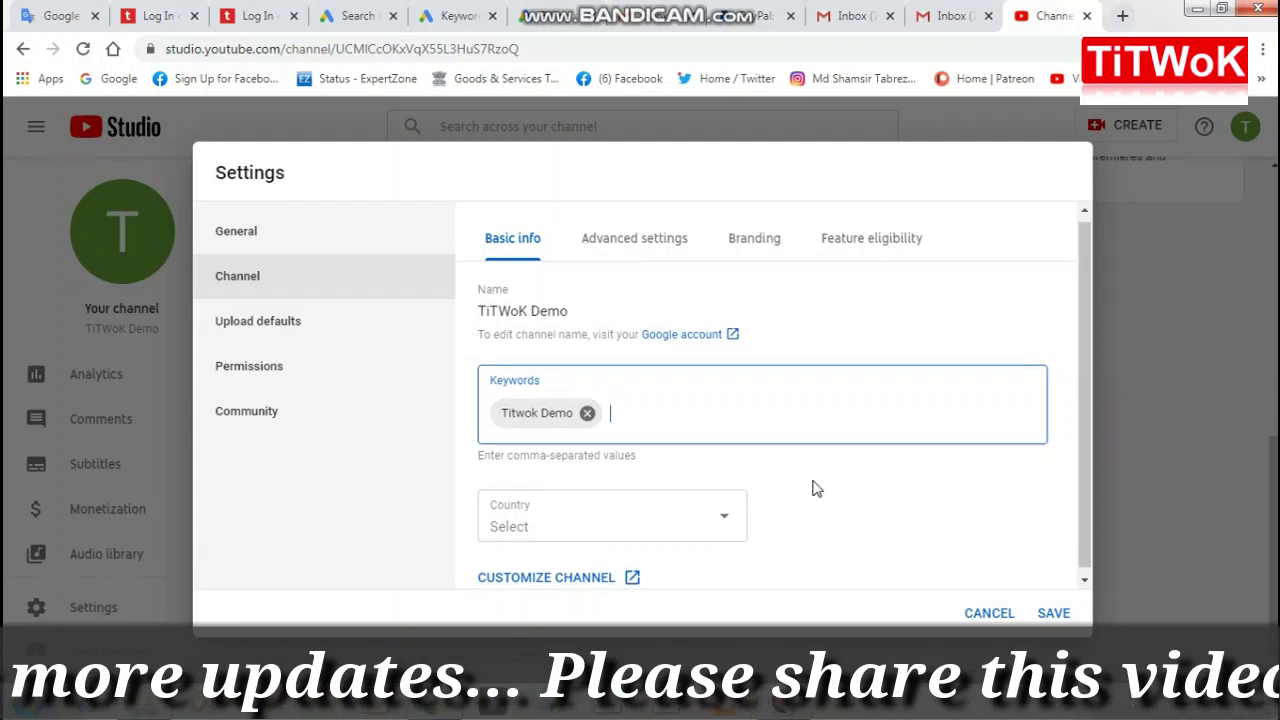
Step: Set the channel's country to India, then move to the Advanced settings
{"action": "left_click", "coordinate": [726, 514]}
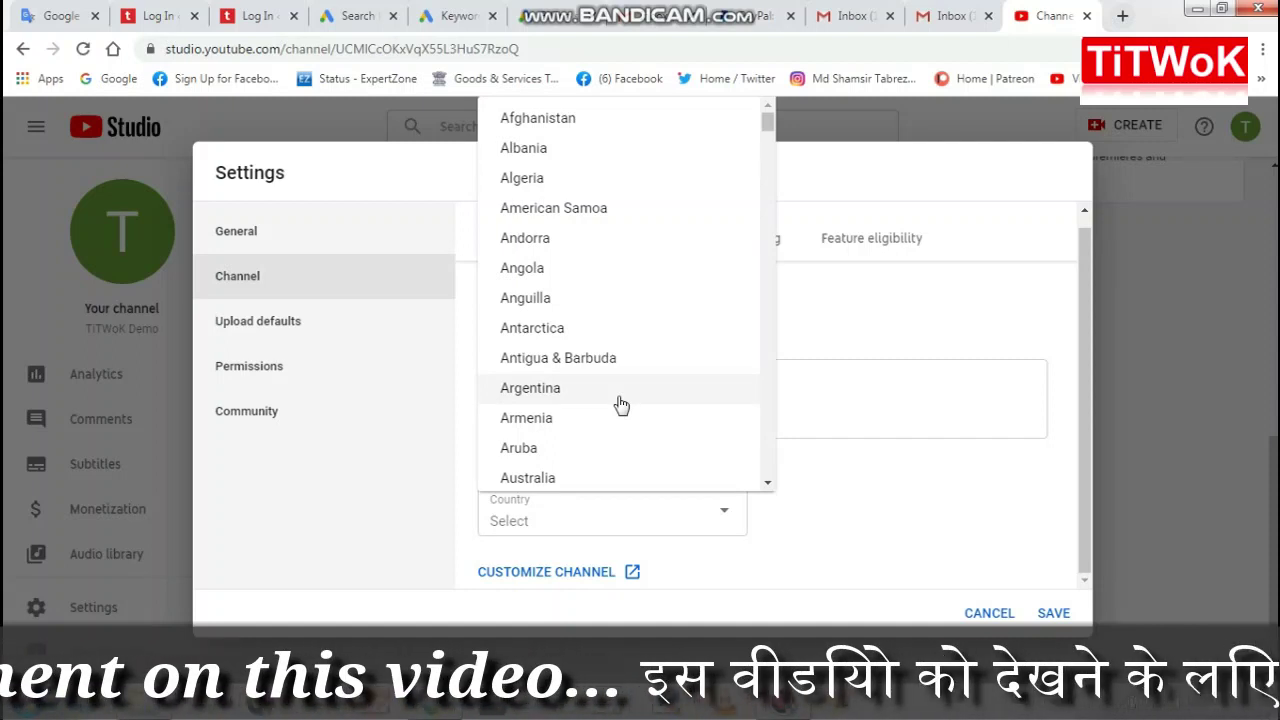
{"action": "scroll", "coordinate": [630, 392], "scroll_direction": "down", "scroll_amount": 5}
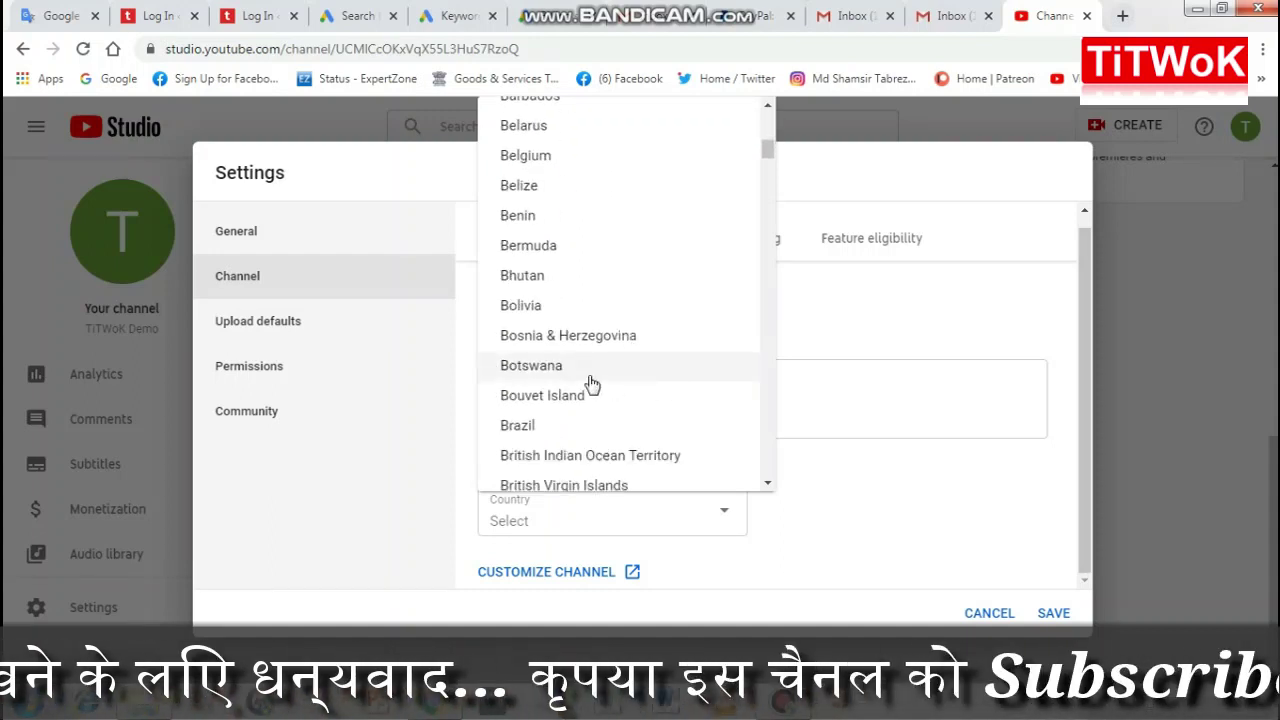
{"action": "scroll", "coordinate": [582, 390], "scroll_direction": "down", "scroll_amount": 18}
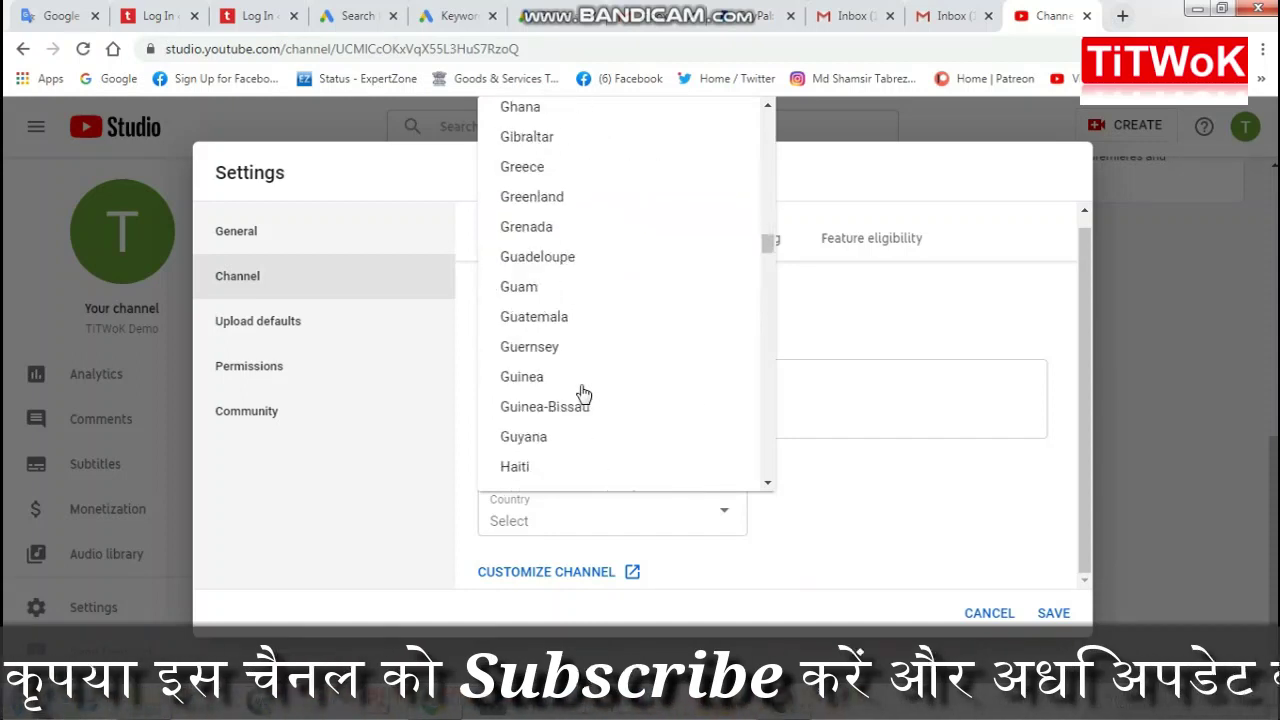
{"action": "scroll", "coordinate": [583, 391], "scroll_direction": "down", "scroll_amount": 6}
{"action": "scroll", "coordinate": [583, 391], "scroll_direction": "up", "scroll_amount": 2}
{"action": "scroll", "coordinate": [530, 210], "scroll_direction": "up", "scroll_amount": 1}
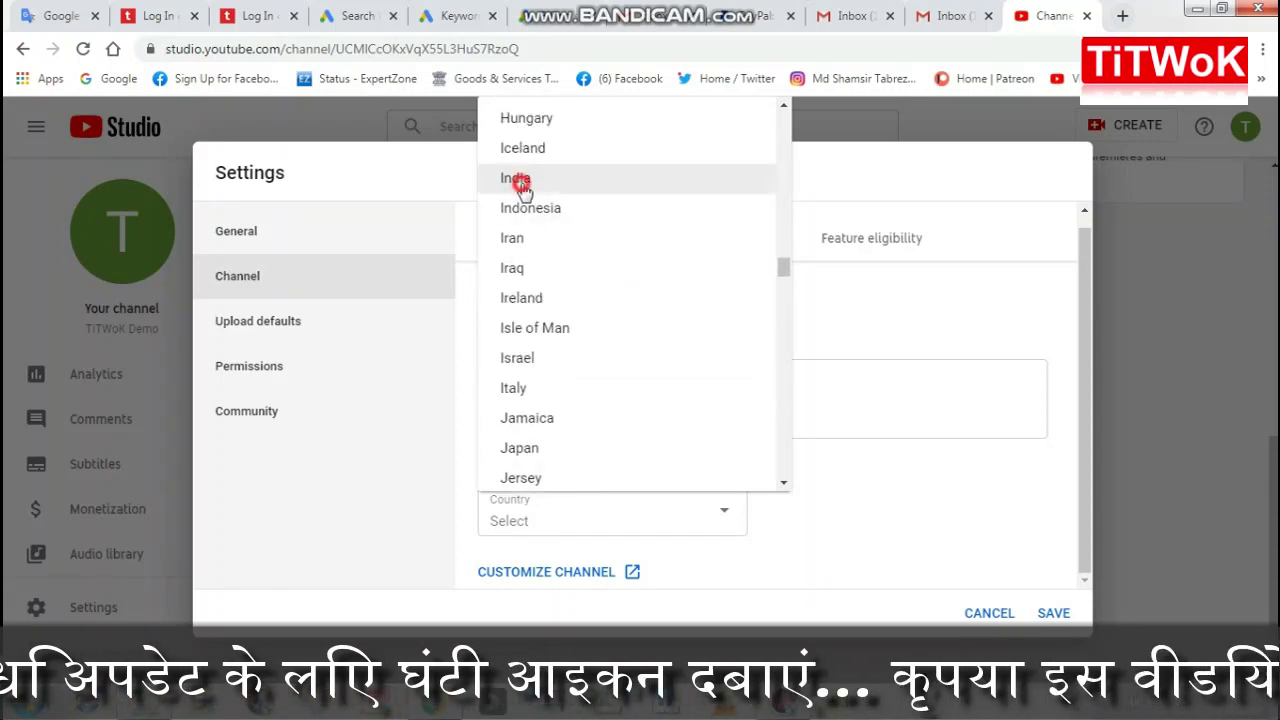
{"action": "left_click", "coordinate": [523, 174]}
{"action": "left_click", "coordinate": [857, 523]}
{"action": "scroll", "coordinate": [857, 528], "scroll_direction": "down", "scroll_amount": 1}
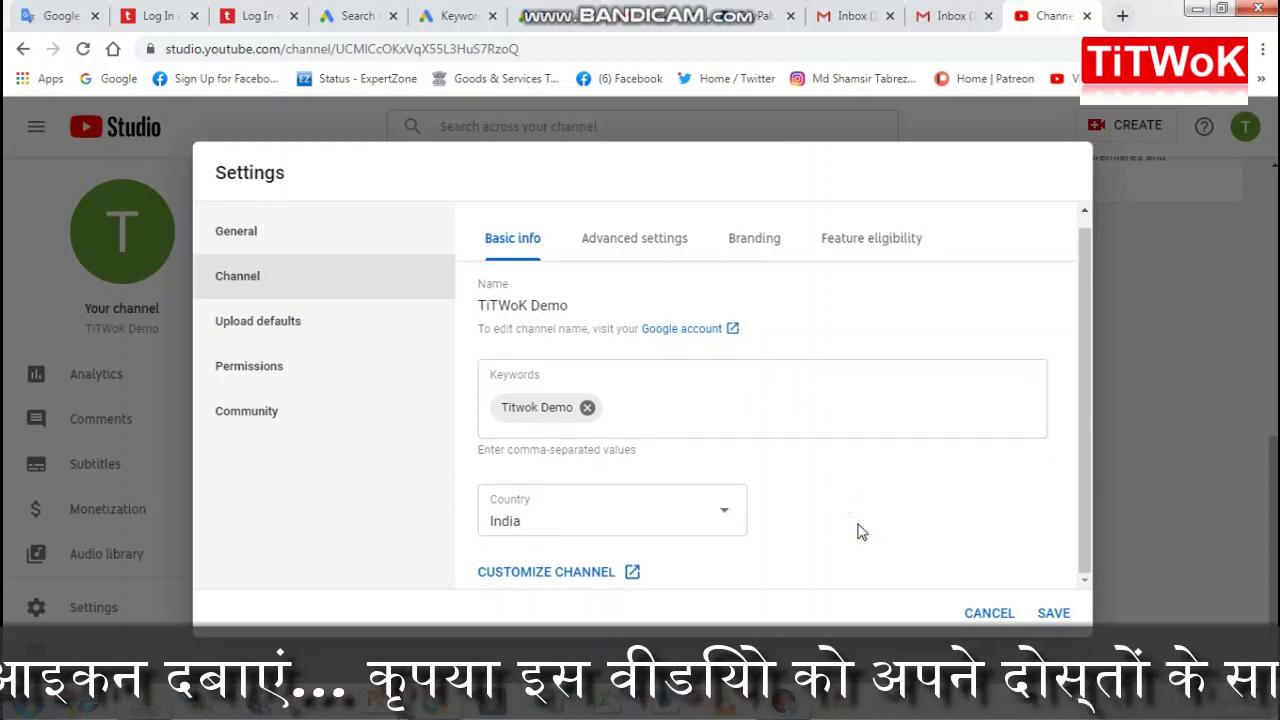
{"action": "left_click", "coordinate": [893, 517]}
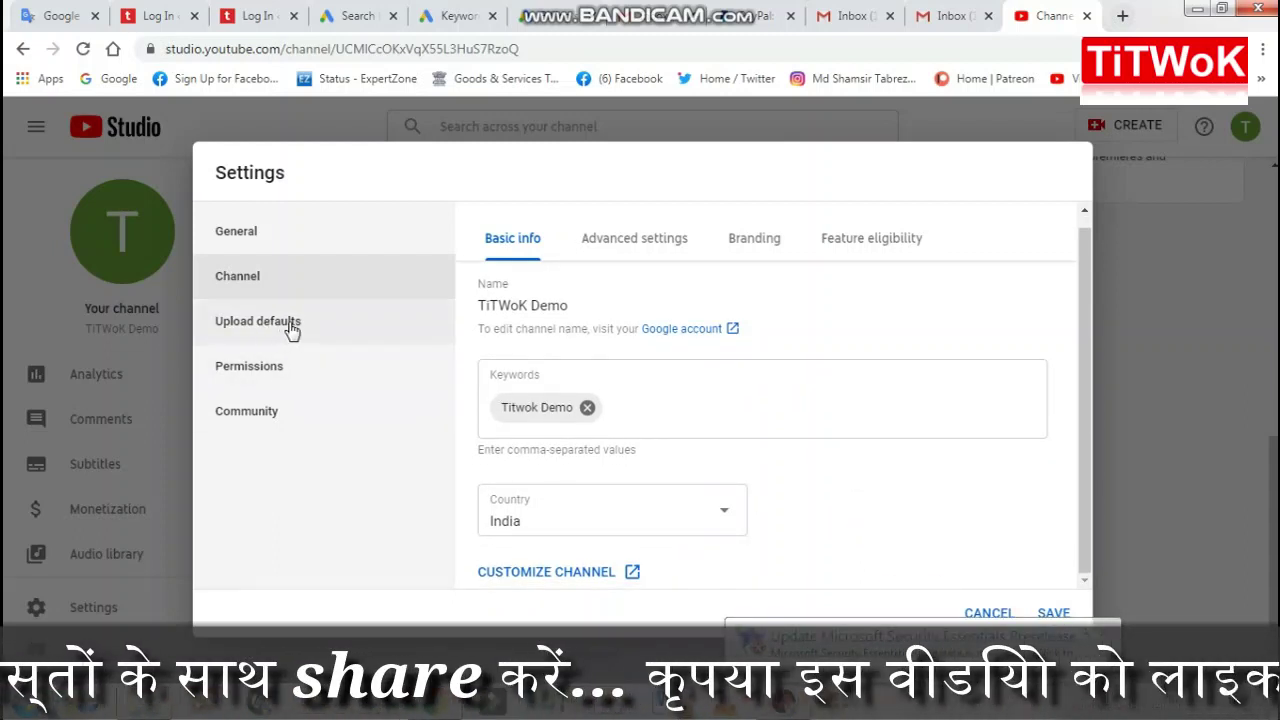
{"action": "left_click", "coordinate": [648, 248]}
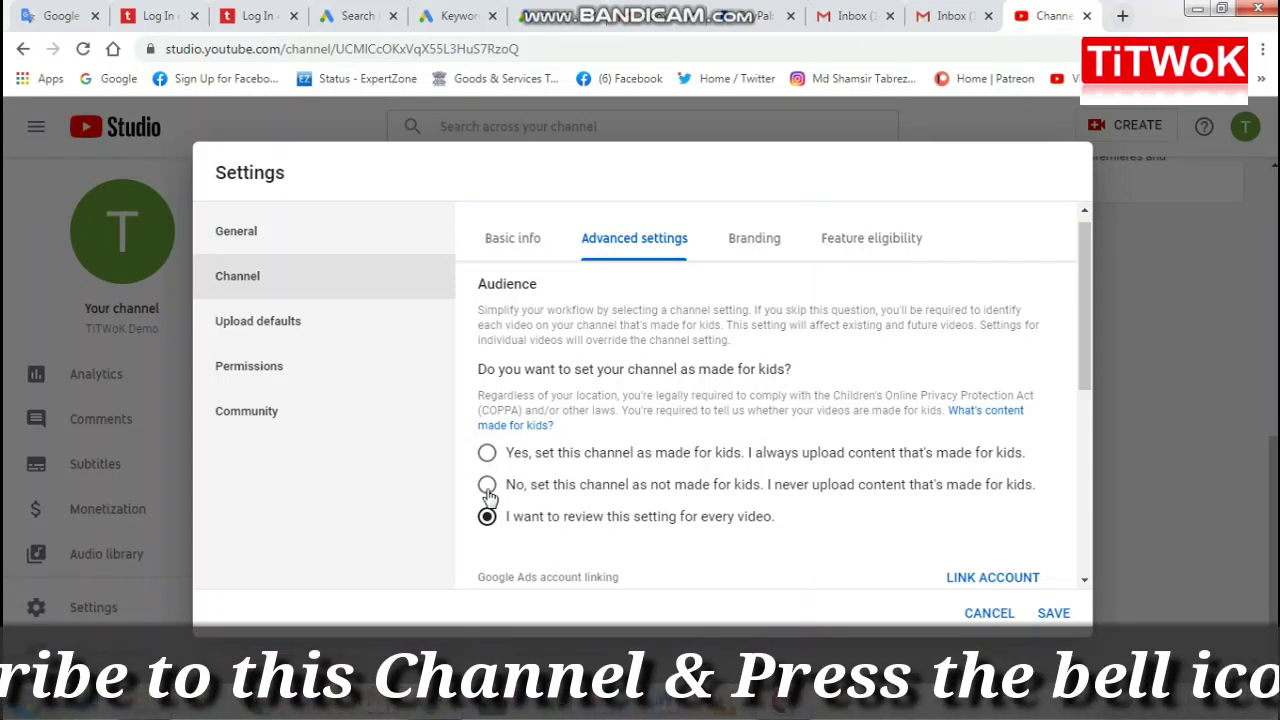
Step: Mark the channel's audience as not made for kids
{"action": "left_click", "coordinate": [487, 485]}
{"action": "scroll", "coordinate": [720, 440], "scroll_direction": "down", "scroll_amount": 3}
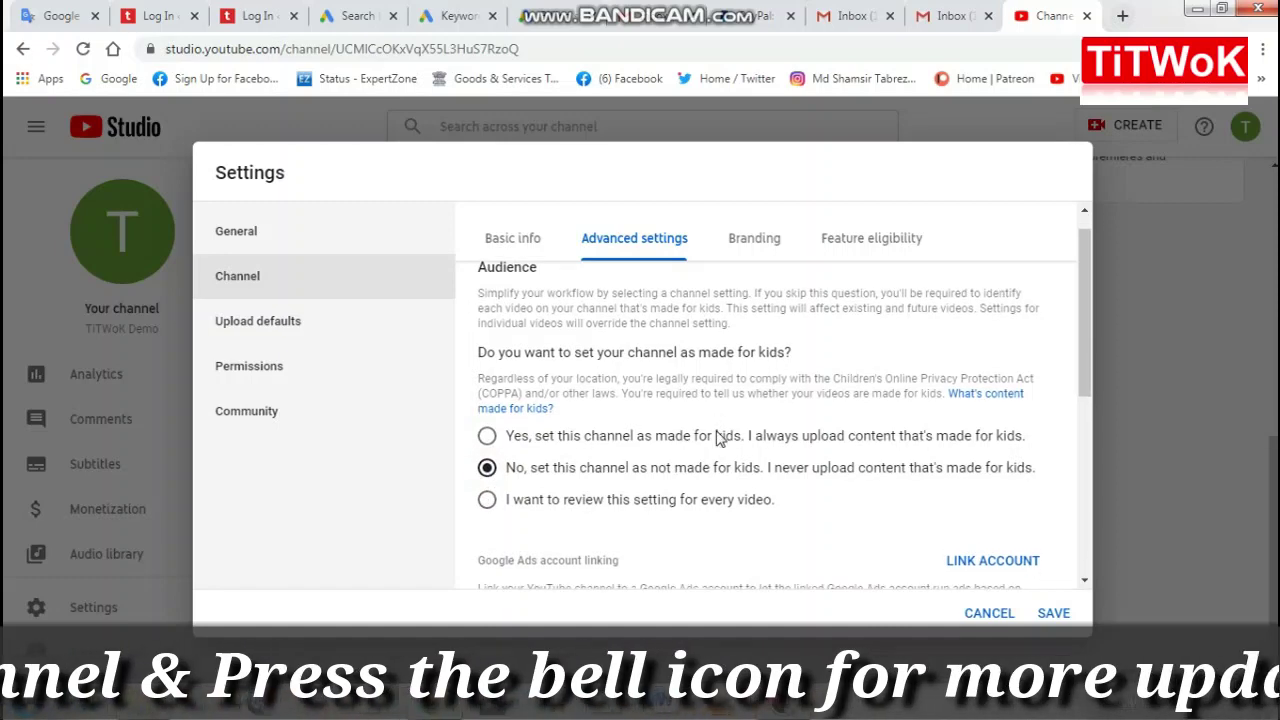
{"action": "scroll", "coordinate": [716, 438], "scroll_direction": "down", "scroll_amount": 1}
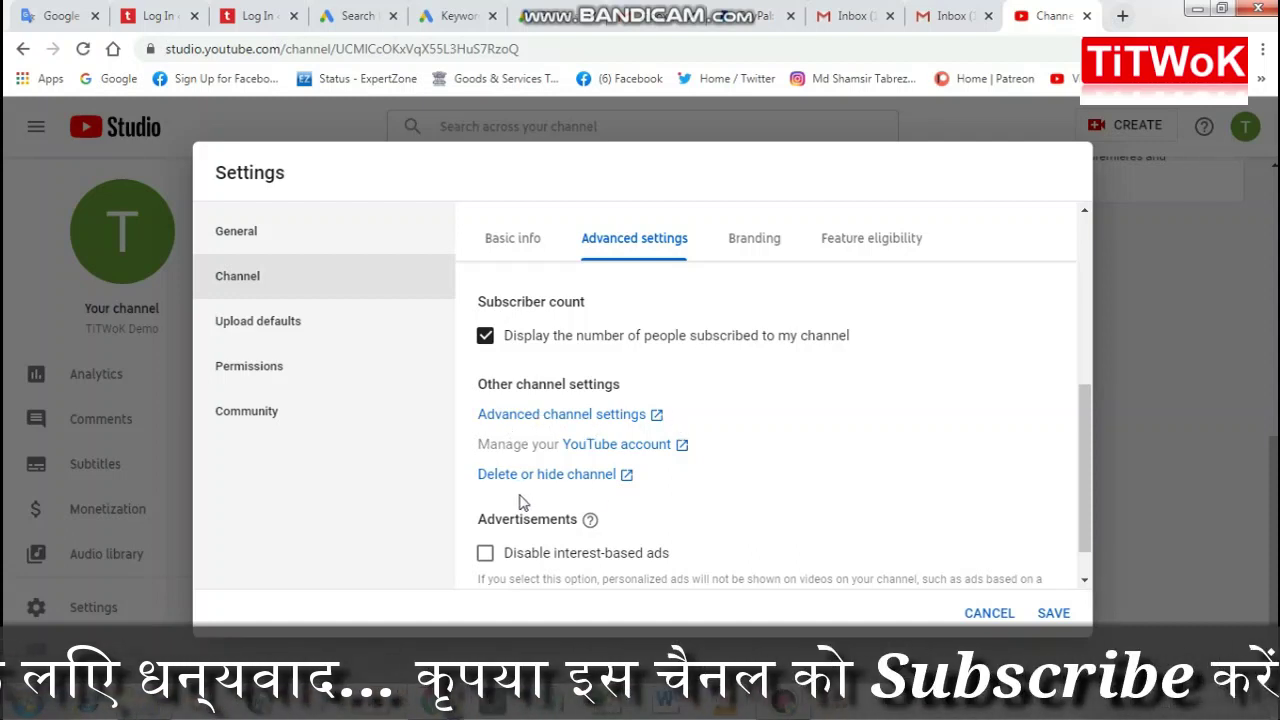
{"action": "scroll", "coordinate": [522, 500], "scroll_direction": "down", "scroll_amount": 1}
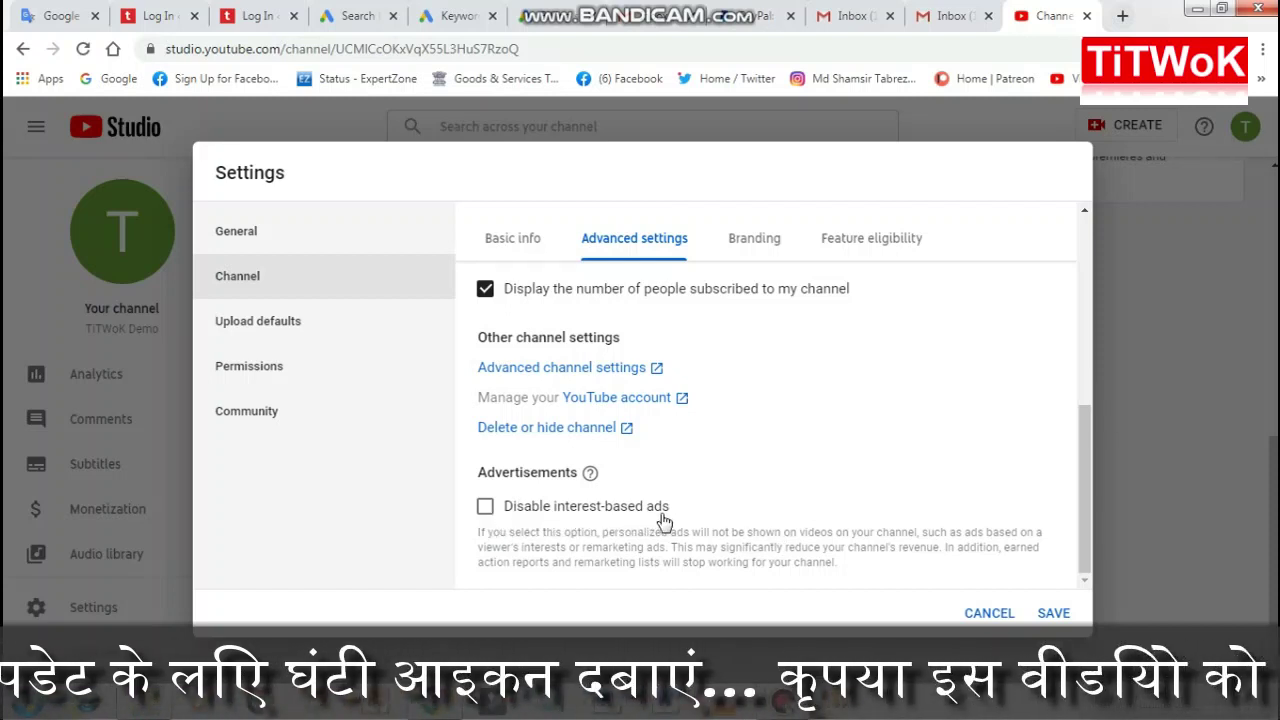
Step: Review the Branding and Feature eligibility tabs, then go to Upload defaults
{"action": "left_click", "coordinate": [762, 242]}
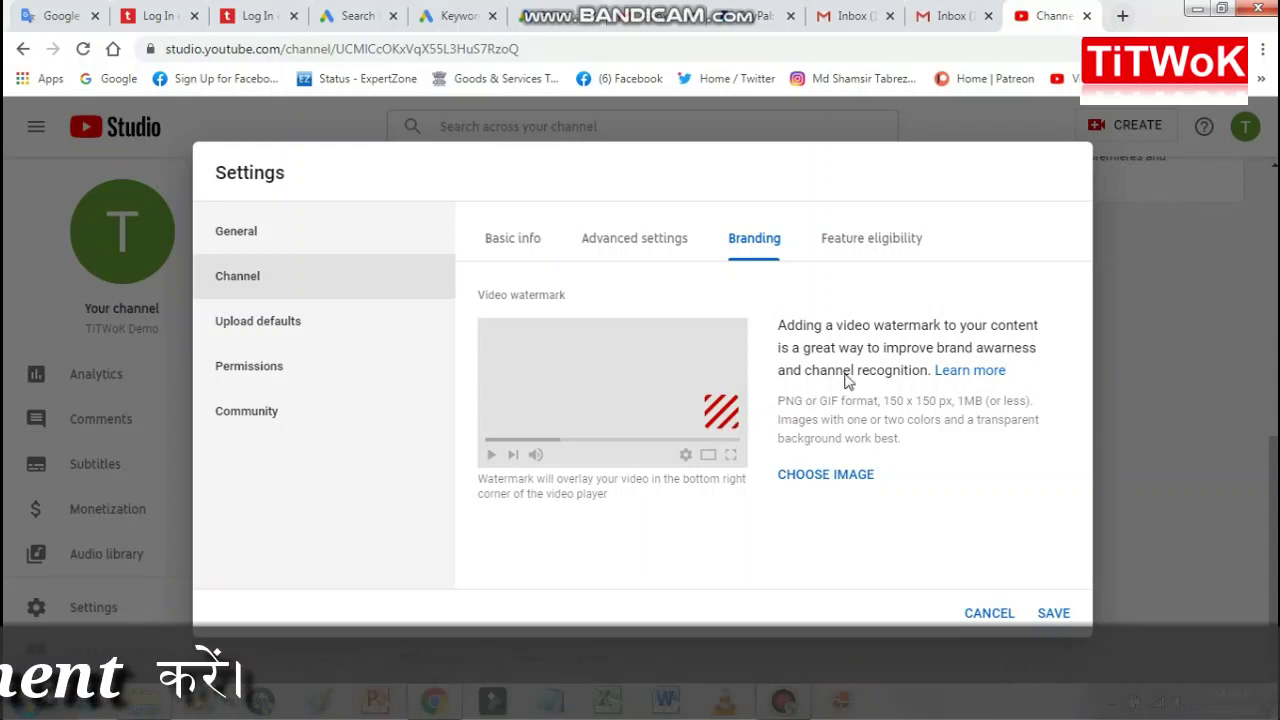
{"action": "left_click", "coordinate": [870, 248]}
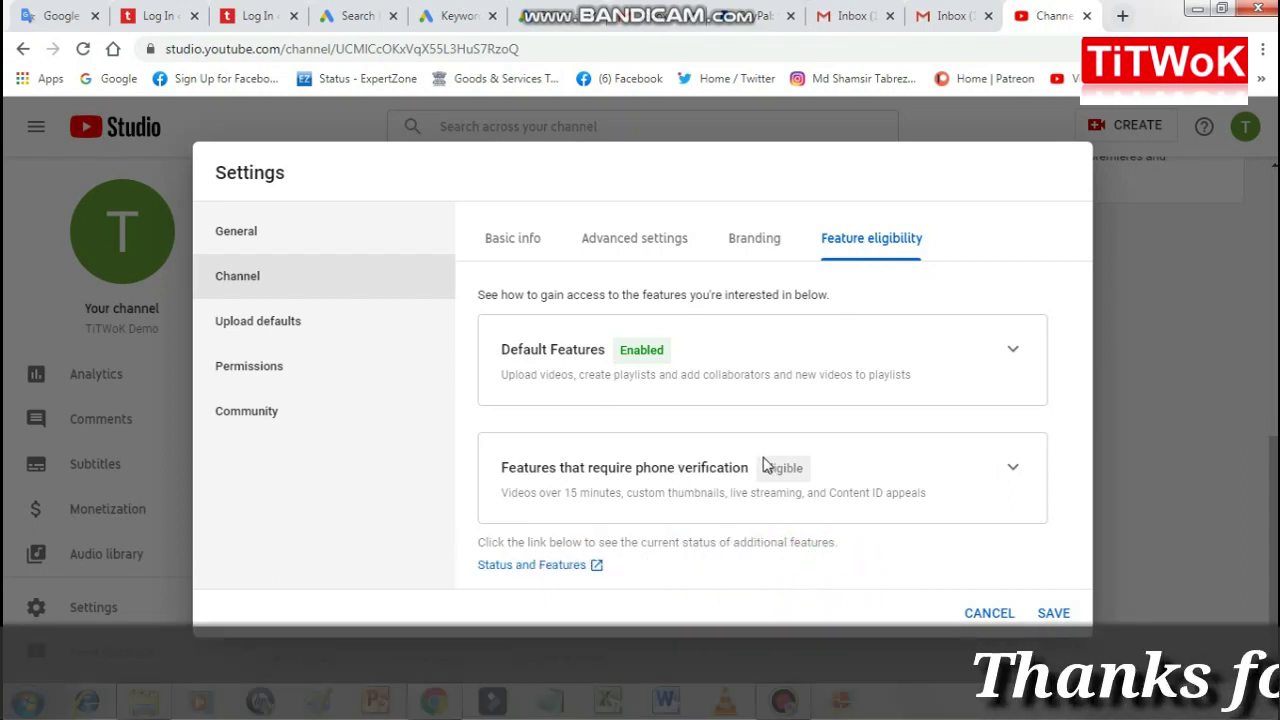
{"action": "left_click", "coordinate": [250, 336]}
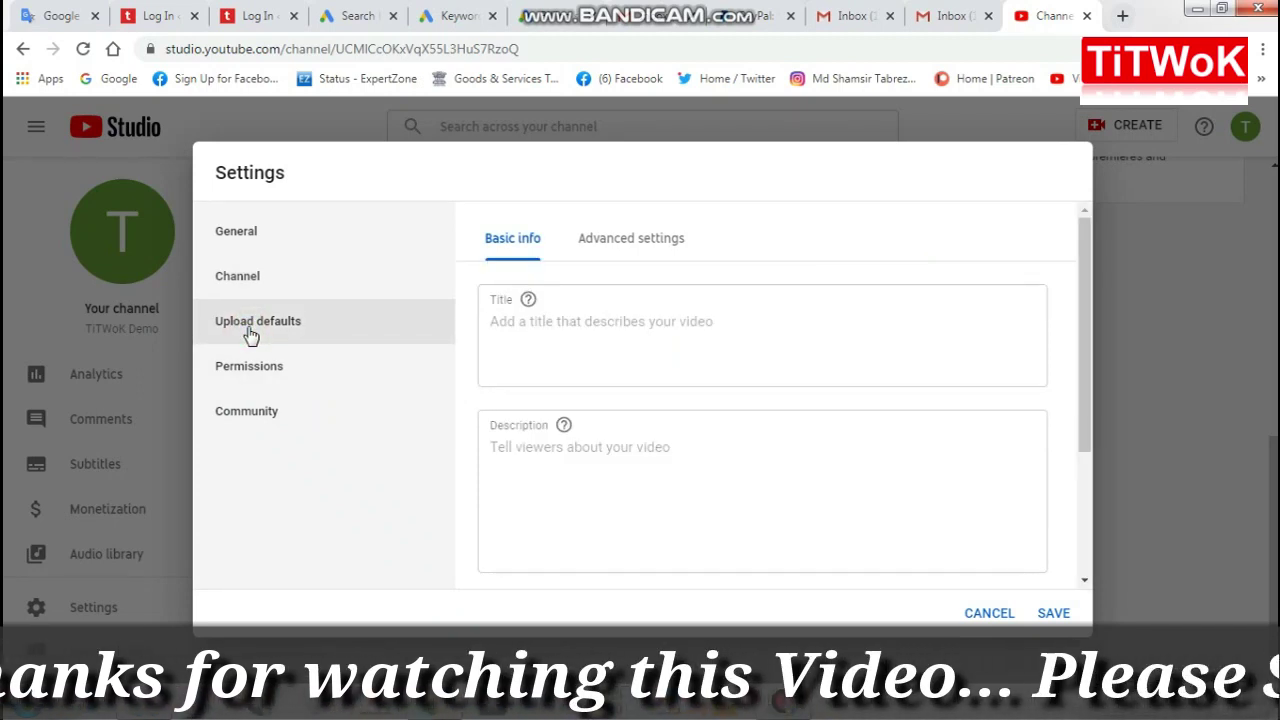
Step: Leave the default title and description empty and set the default category to Science & Technology
{"action": "left_click", "coordinate": [553, 326]}
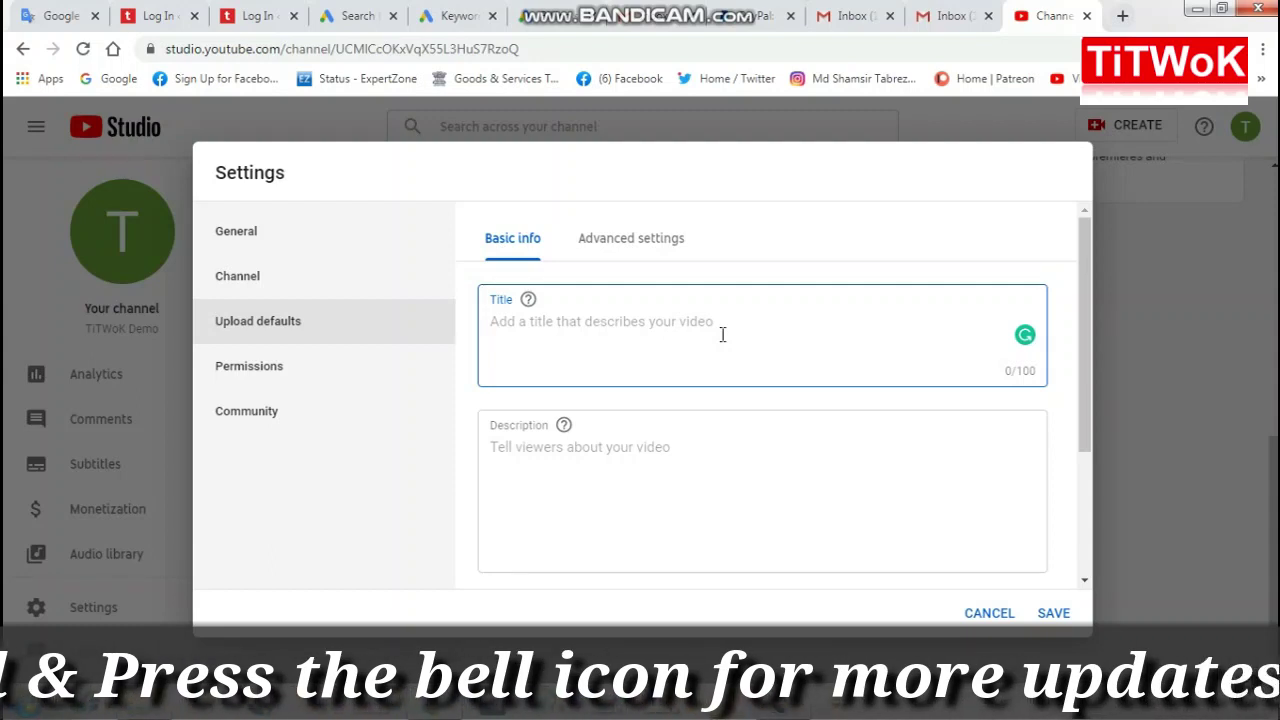
{"action": "left_click", "coordinate": [544, 452]}
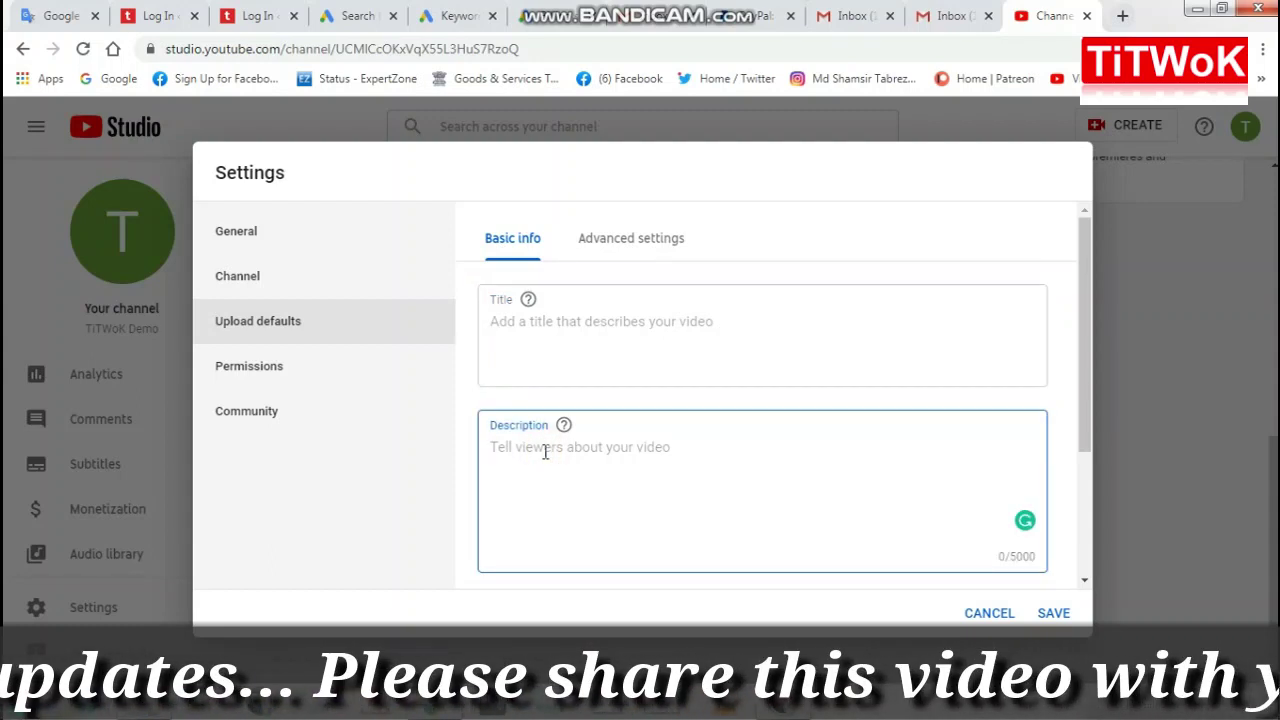
{"action": "left_click", "coordinate": [633, 241]}
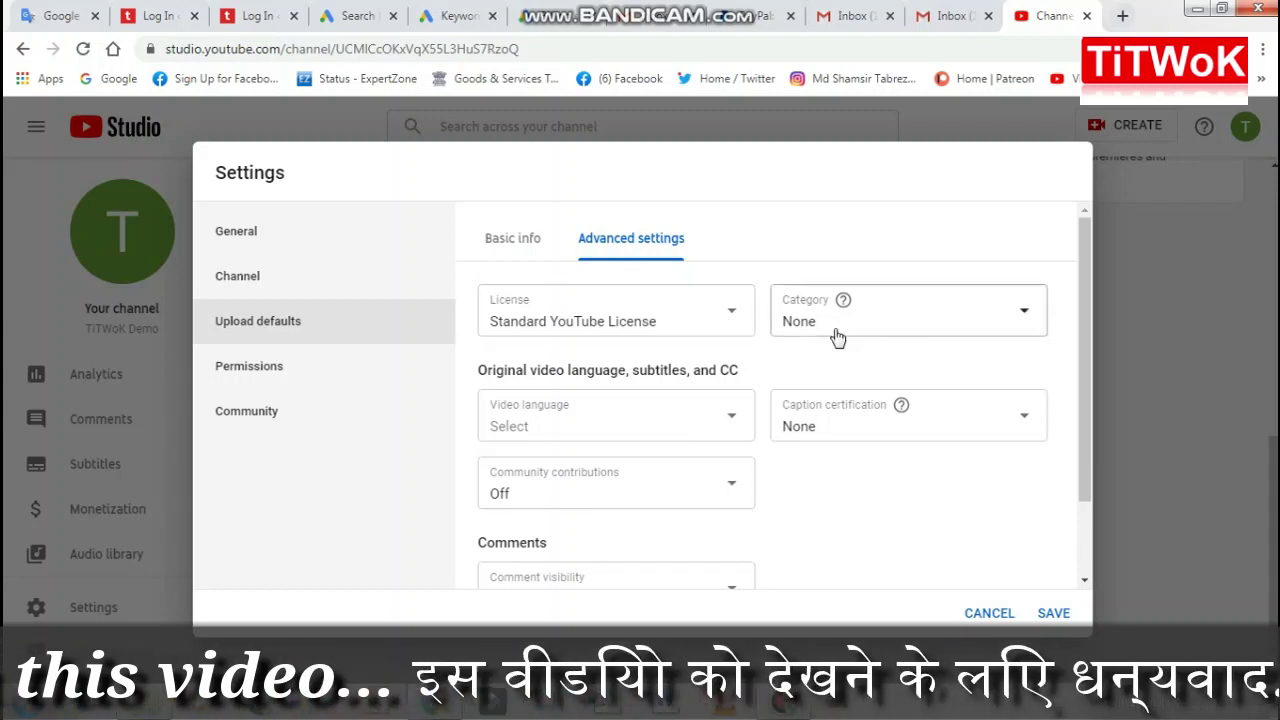
{"action": "left_click", "coordinate": [1022, 310]}
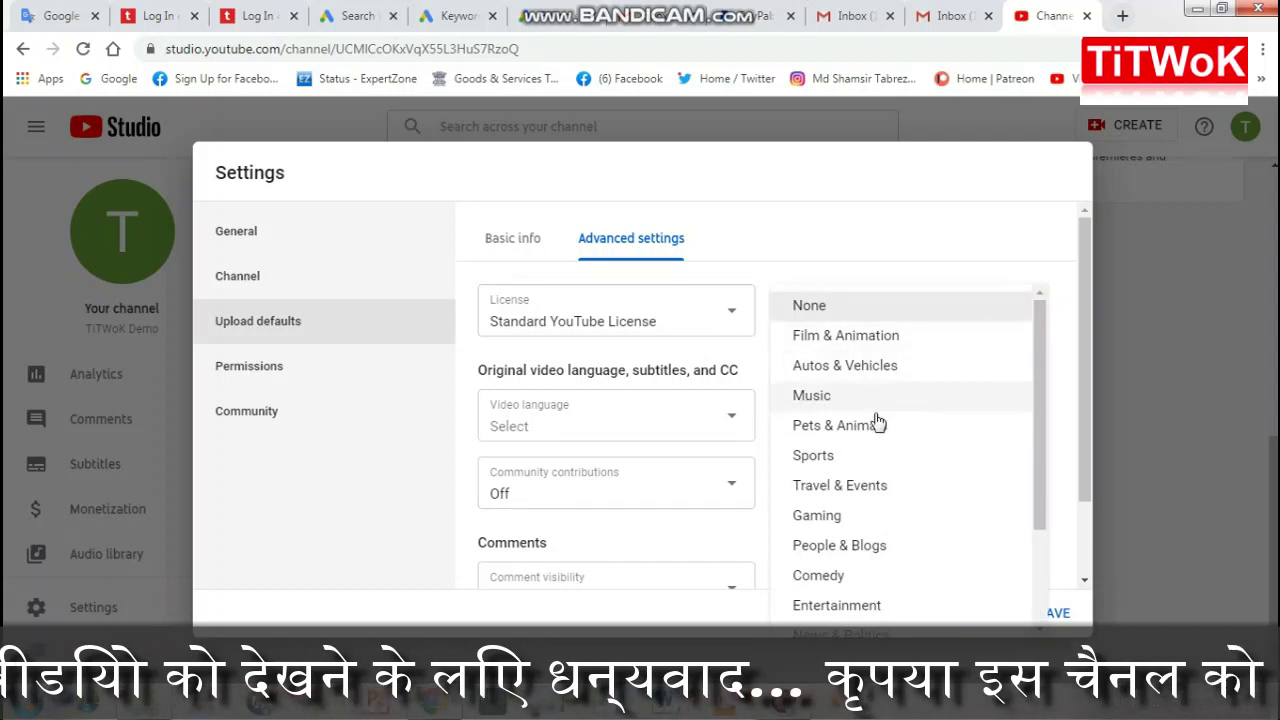
{"action": "scroll", "coordinate": [855, 543], "scroll_direction": "down", "scroll_amount": 1}
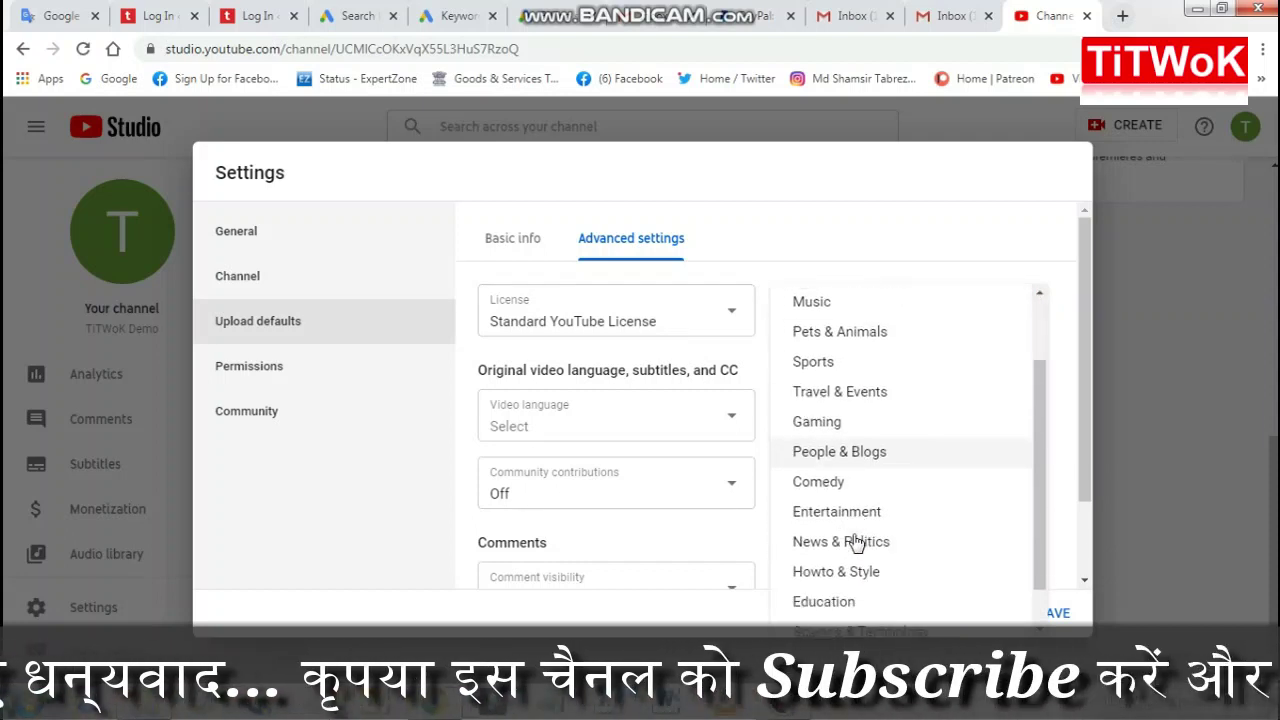
{"action": "scroll", "coordinate": [856, 543], "scroll_direction": "down", "scroll_amount": 1}
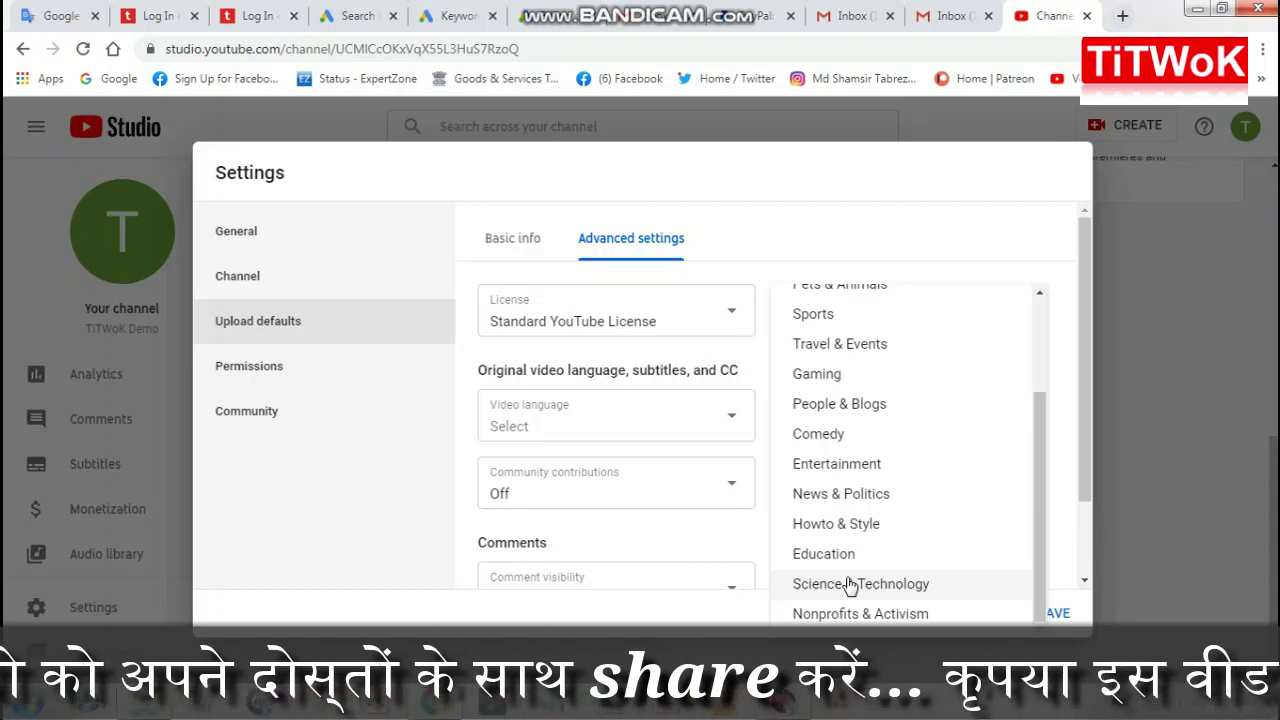
{"action": "left_click", "coordinate": [848, 584]}
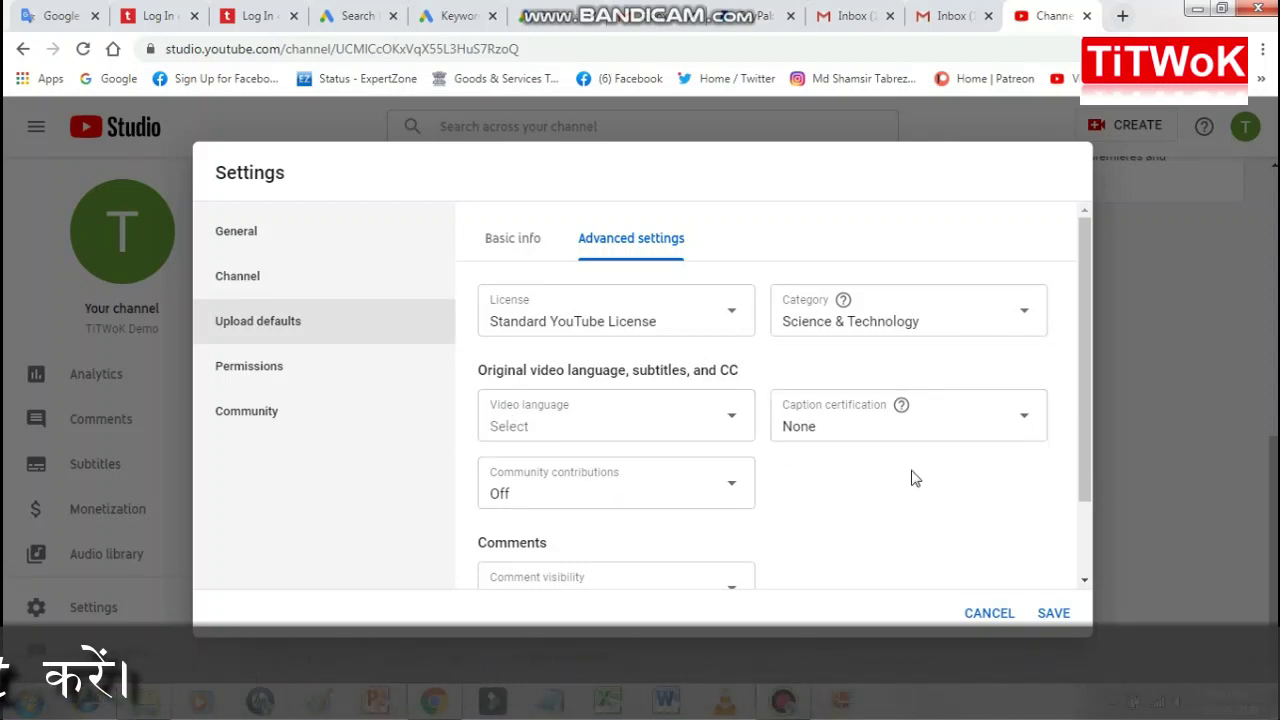
{"action": "scroll", "coordinate": [930, 485], "scroll_direction": "down", "scroll_amount": 2}
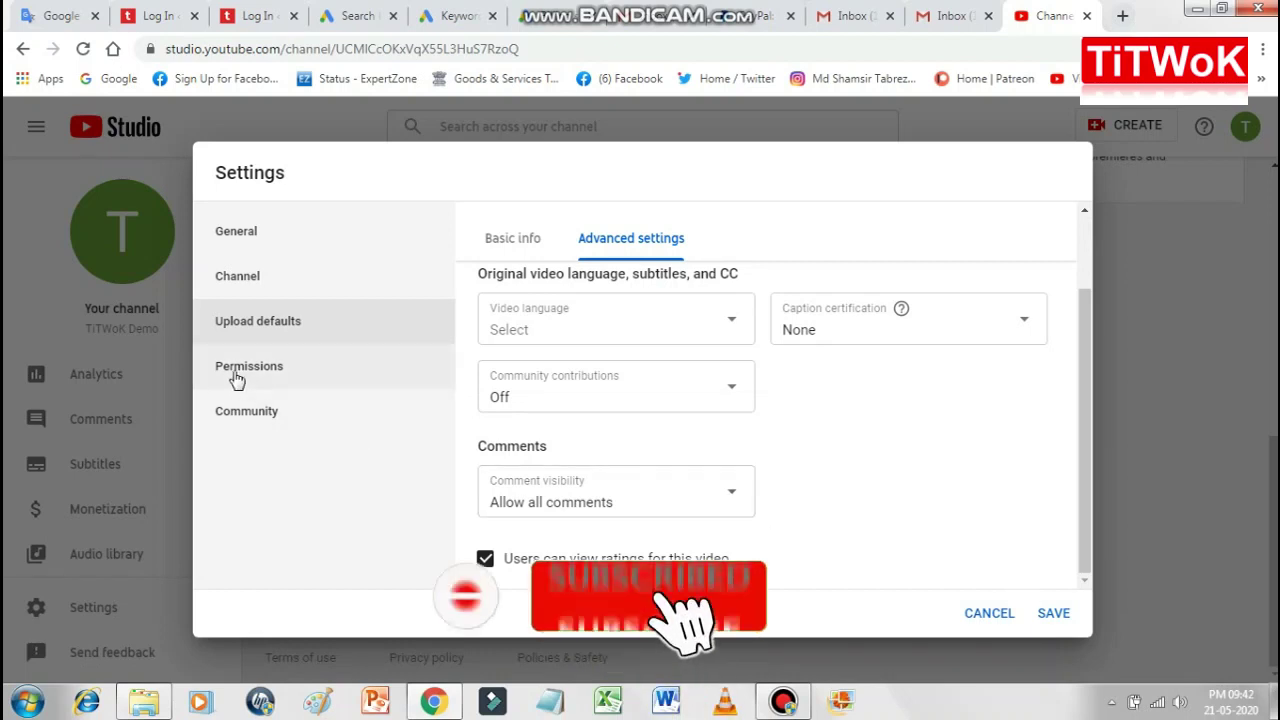
Step: Review Permissions and the Community moderators, approved users and blocked words entries
{"action": "left_click", "coordinate": [226, 373]}
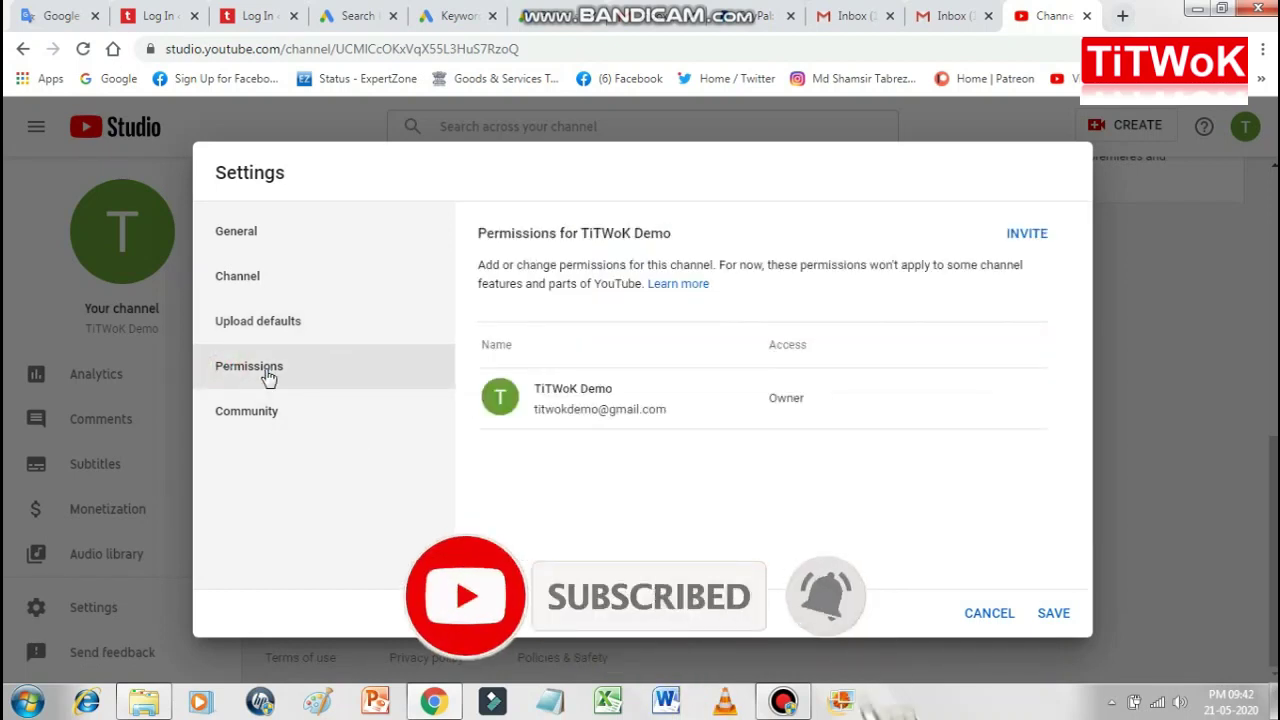
{"action": "mouse_move", "coordinate": [792, 417]}
{"action": "left_click", "coordinate": [237, 414]}
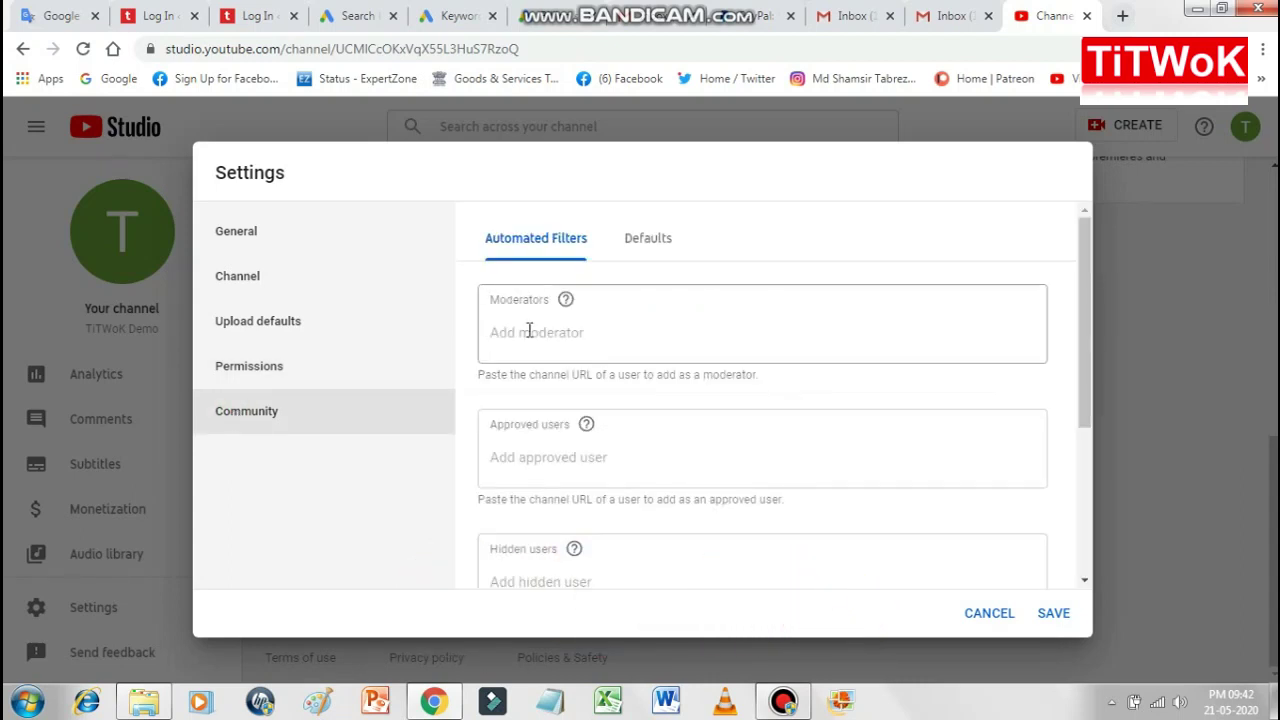
{"action": "left_click", "coordinate": [537, 330]}
{"action": "left_click", "coordinate": [523, 457]}
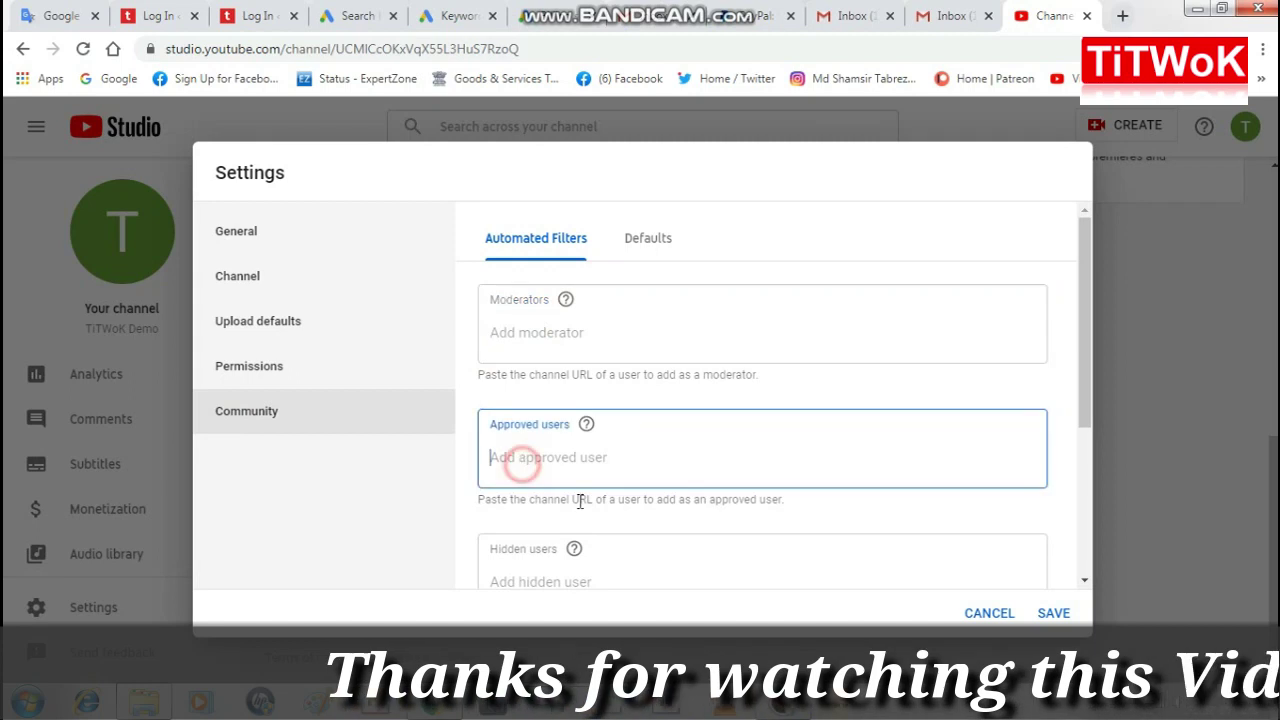
{"action": "scroll", "coordinate": [630, 566], "scroll_direction": "down", "scroll_amount": 1}
{"action": "scroll", "coordinate": [626, 566], "scroll_direction": "down", "scroll_amount": 3}
{"action": "left_click", "coordinate": [543, 437]}
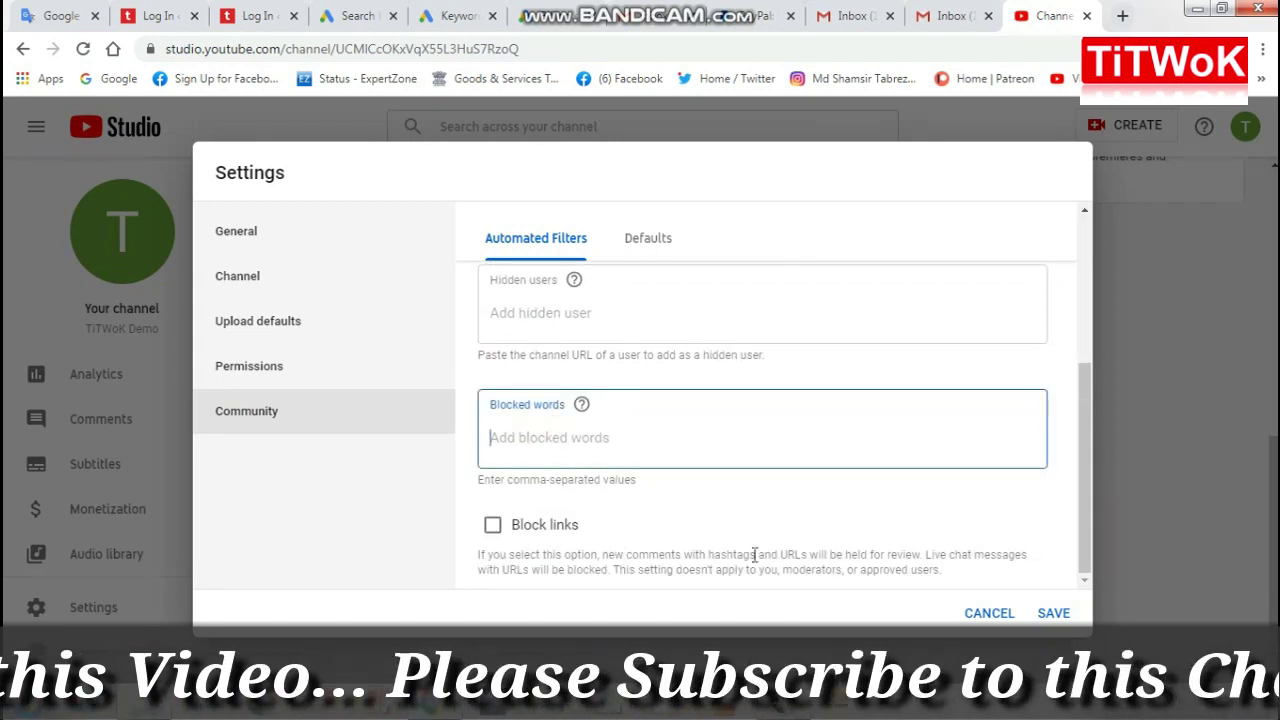
Step: Save the channel settings and return to the Channel dashboard
{"action": "left_click", "coordinate": [1052, 614]}
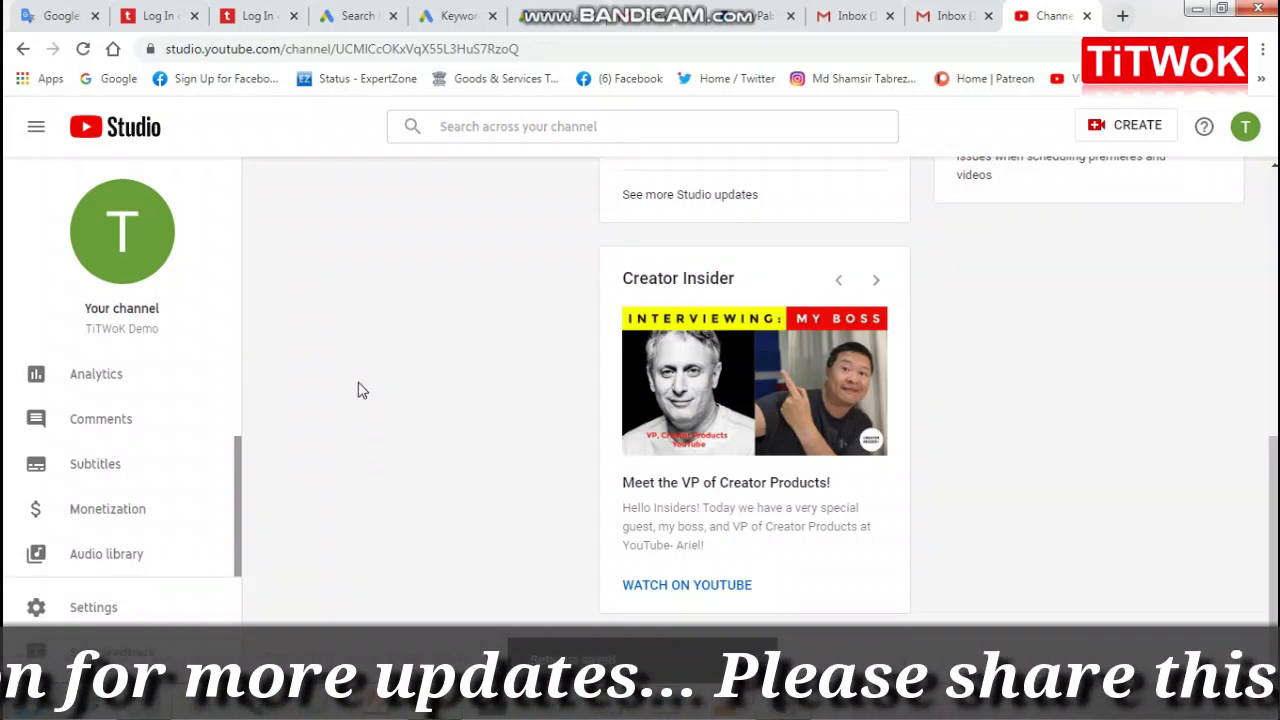
{"action": "scroll", "coordinate": [360, 388], "scroll_direction": "up", "scroll_amount": 3}
{"action": "scroll", "coordinate": [360, 388], "scroll_direction": "up", "scroll_amount": 3}
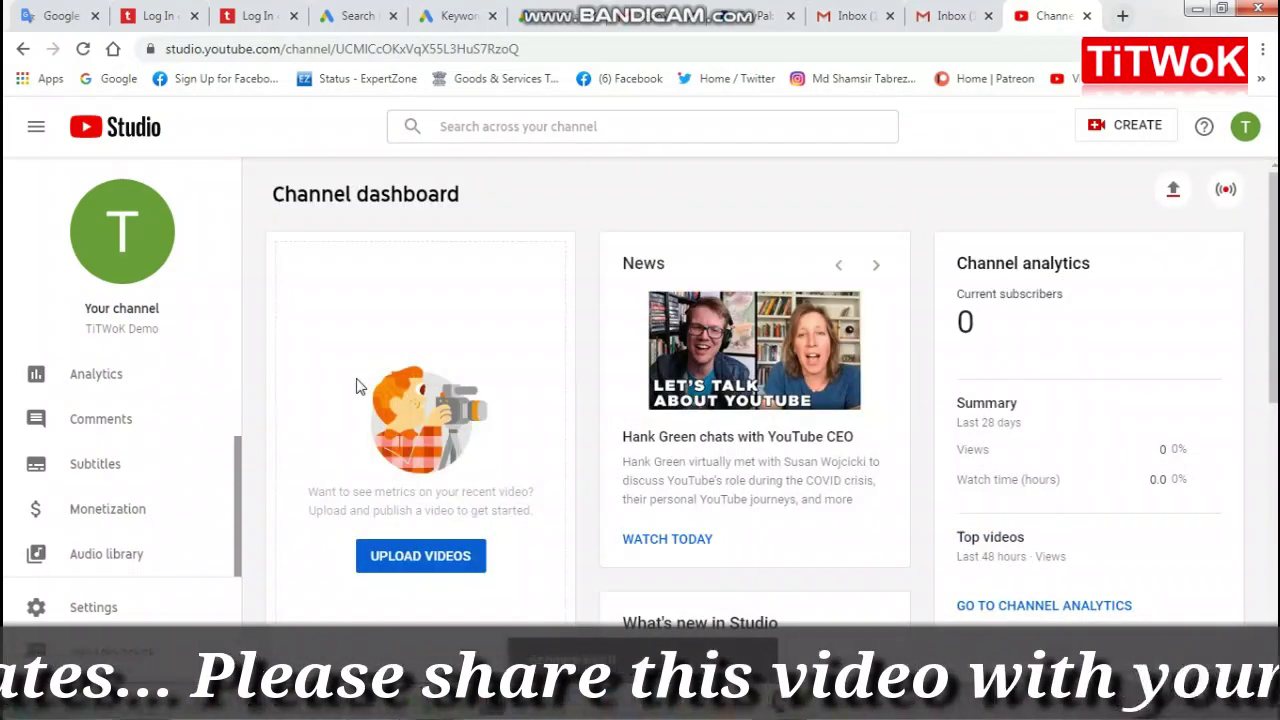